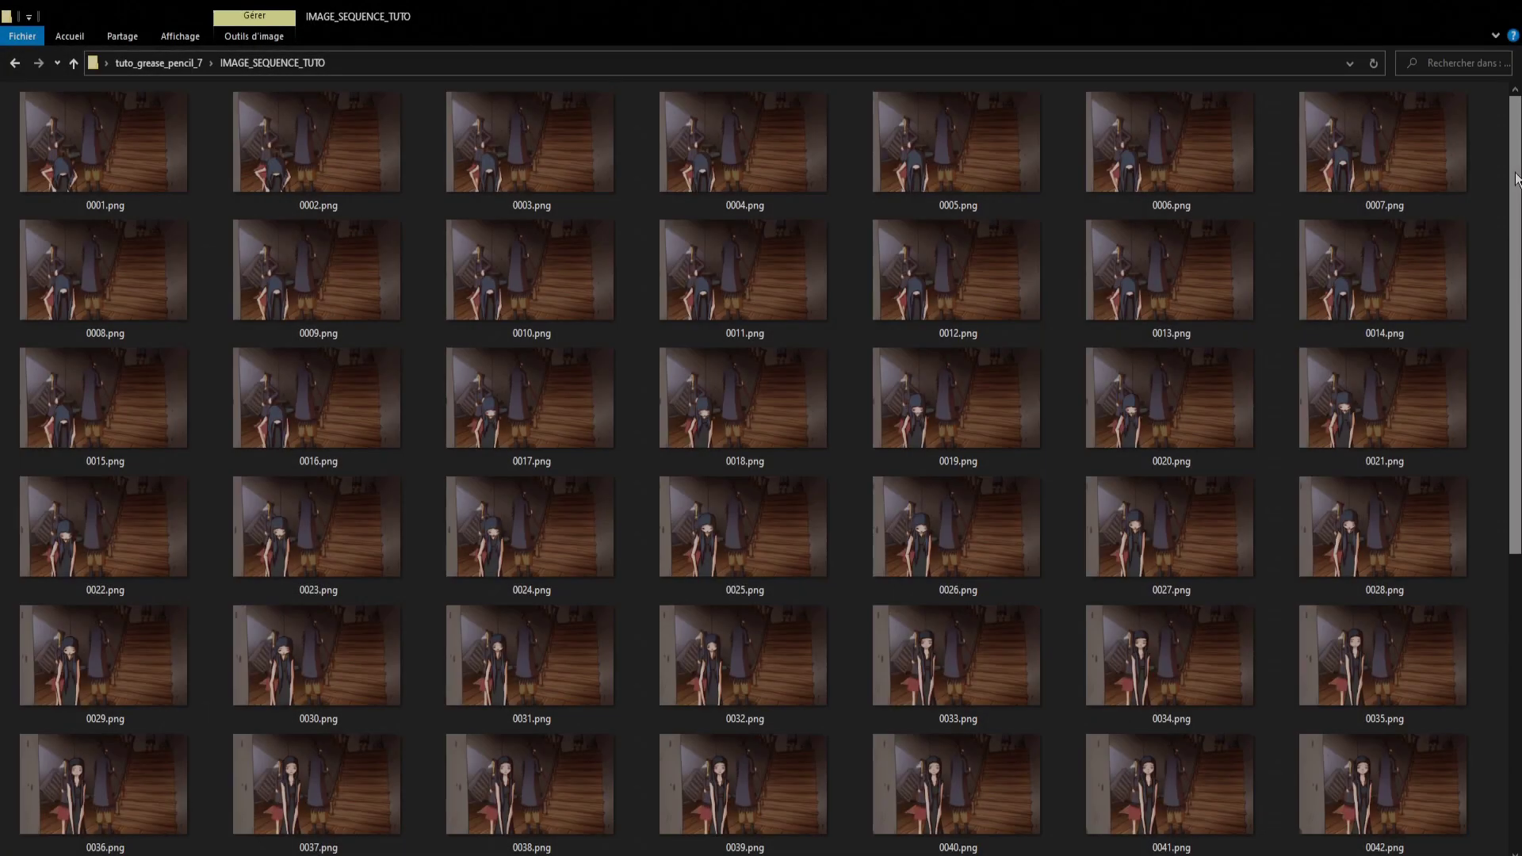
Look through the PNG frames in IMAGE_SEQUENCE_TUTO and the clips SCENE_1.mp4 to SCENE_3.mp4 in RENDU_TUTO
left_click_drag(1519, 194, 1519, 491)
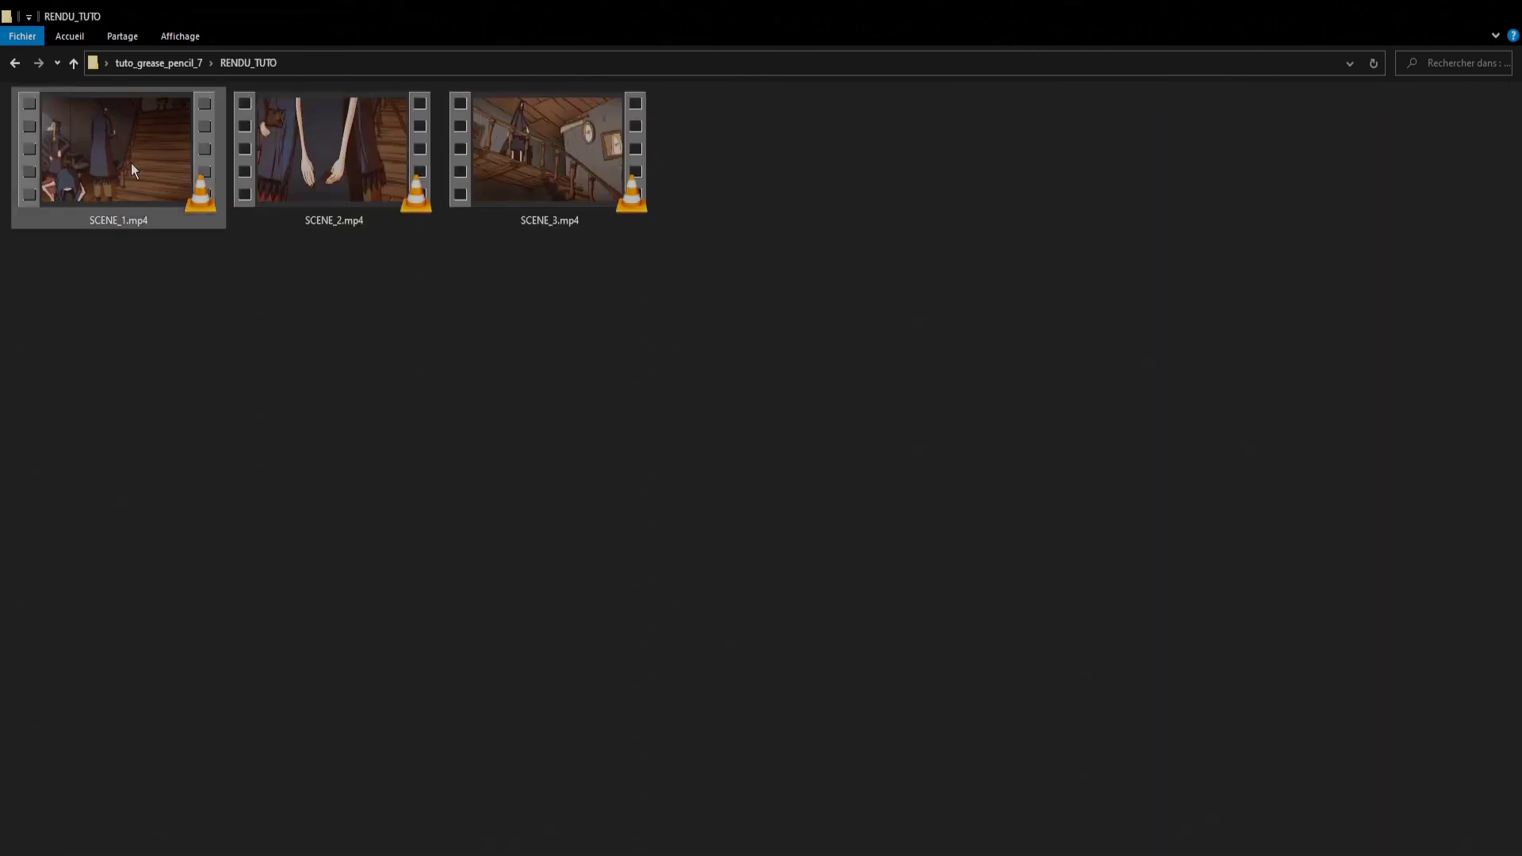
left_click(132, 163)
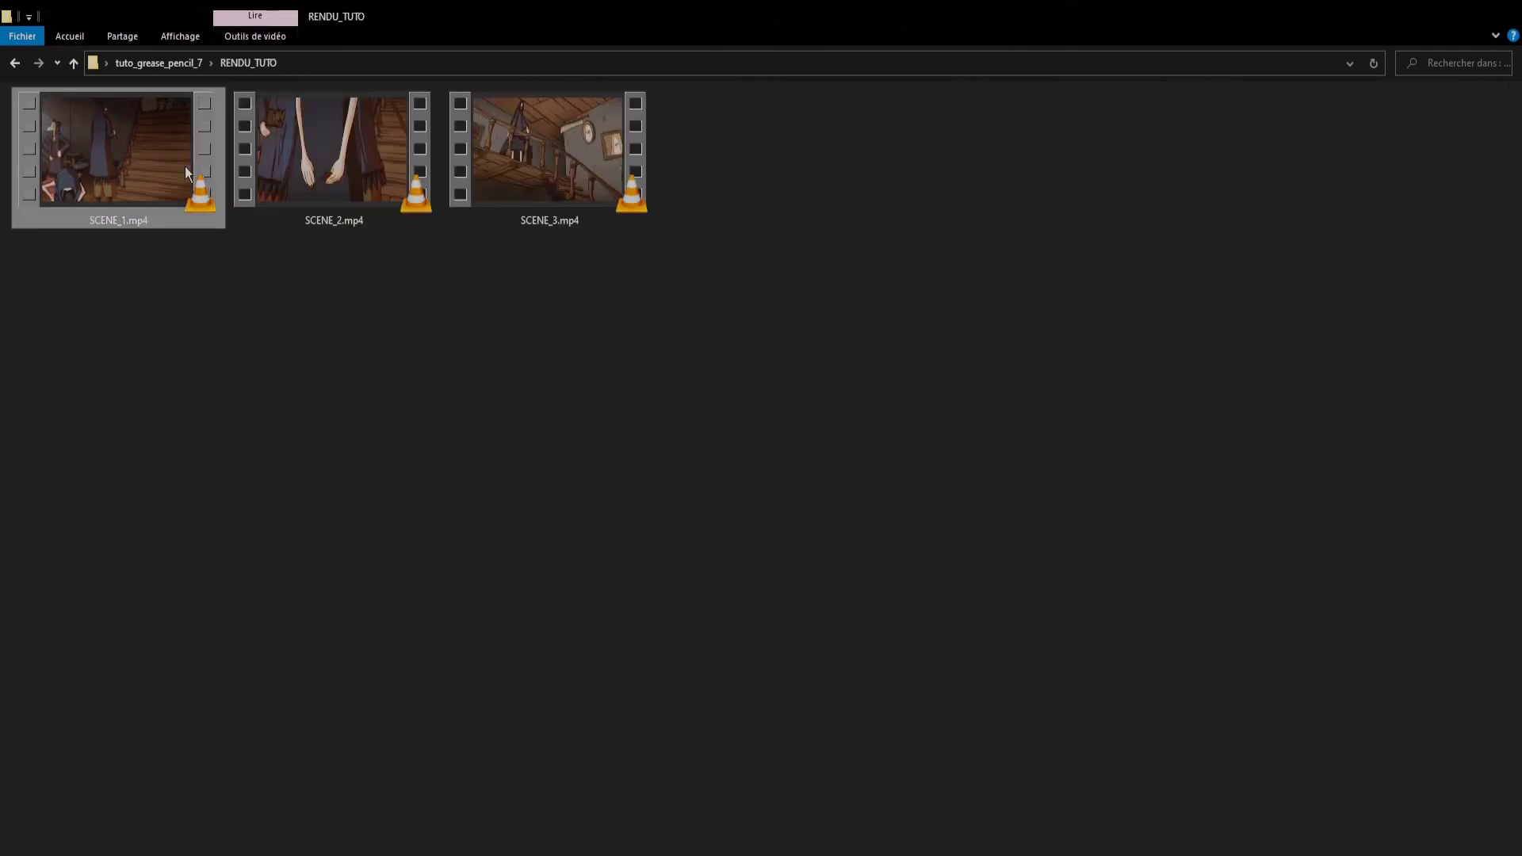
left_click(339, 156)
left_click(548, 151)
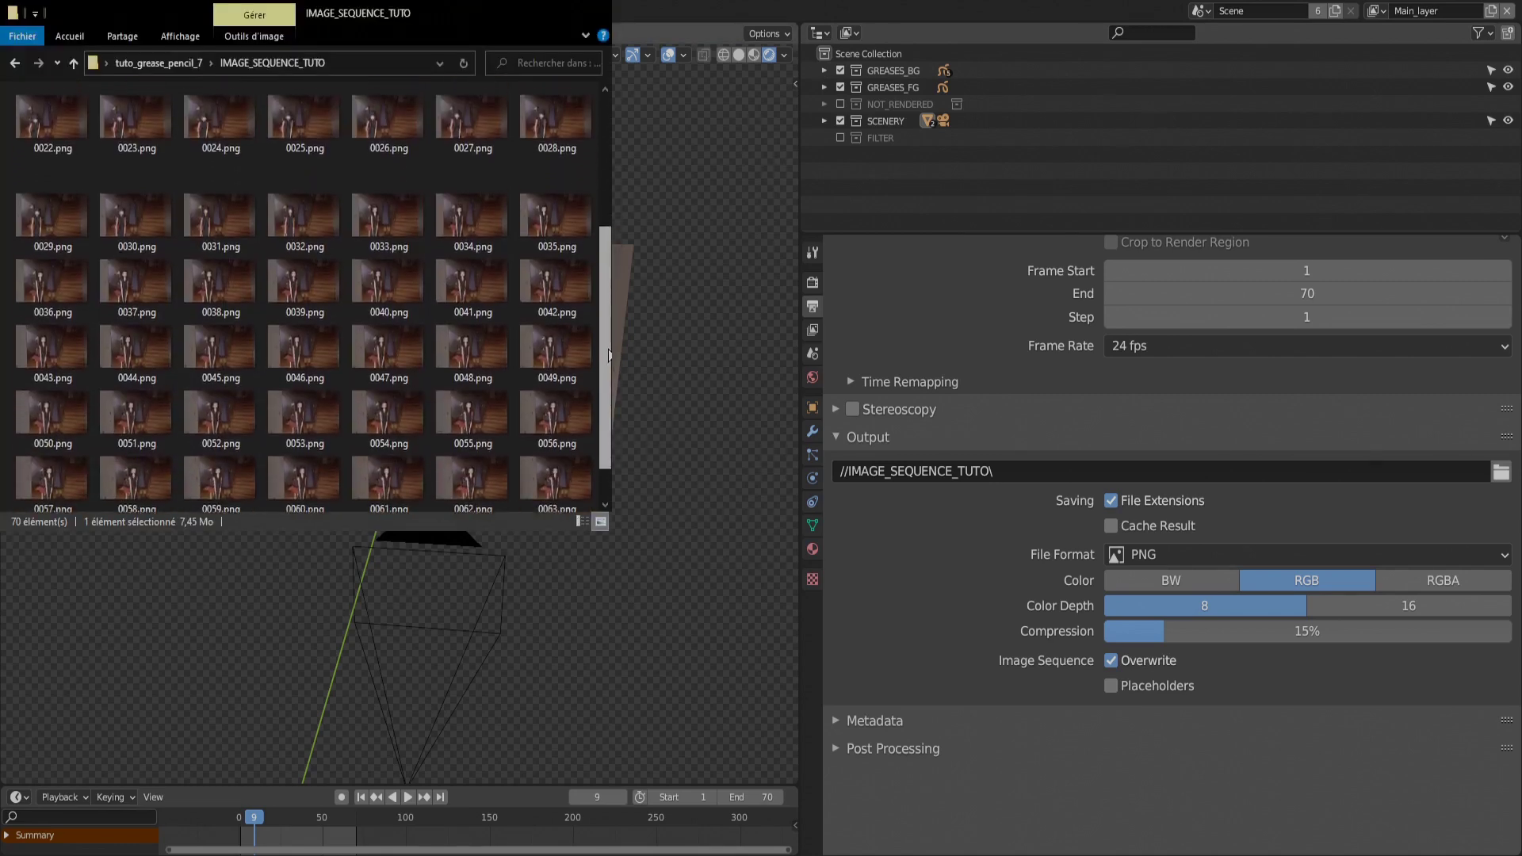
scroll(605, 396, "down", 3)
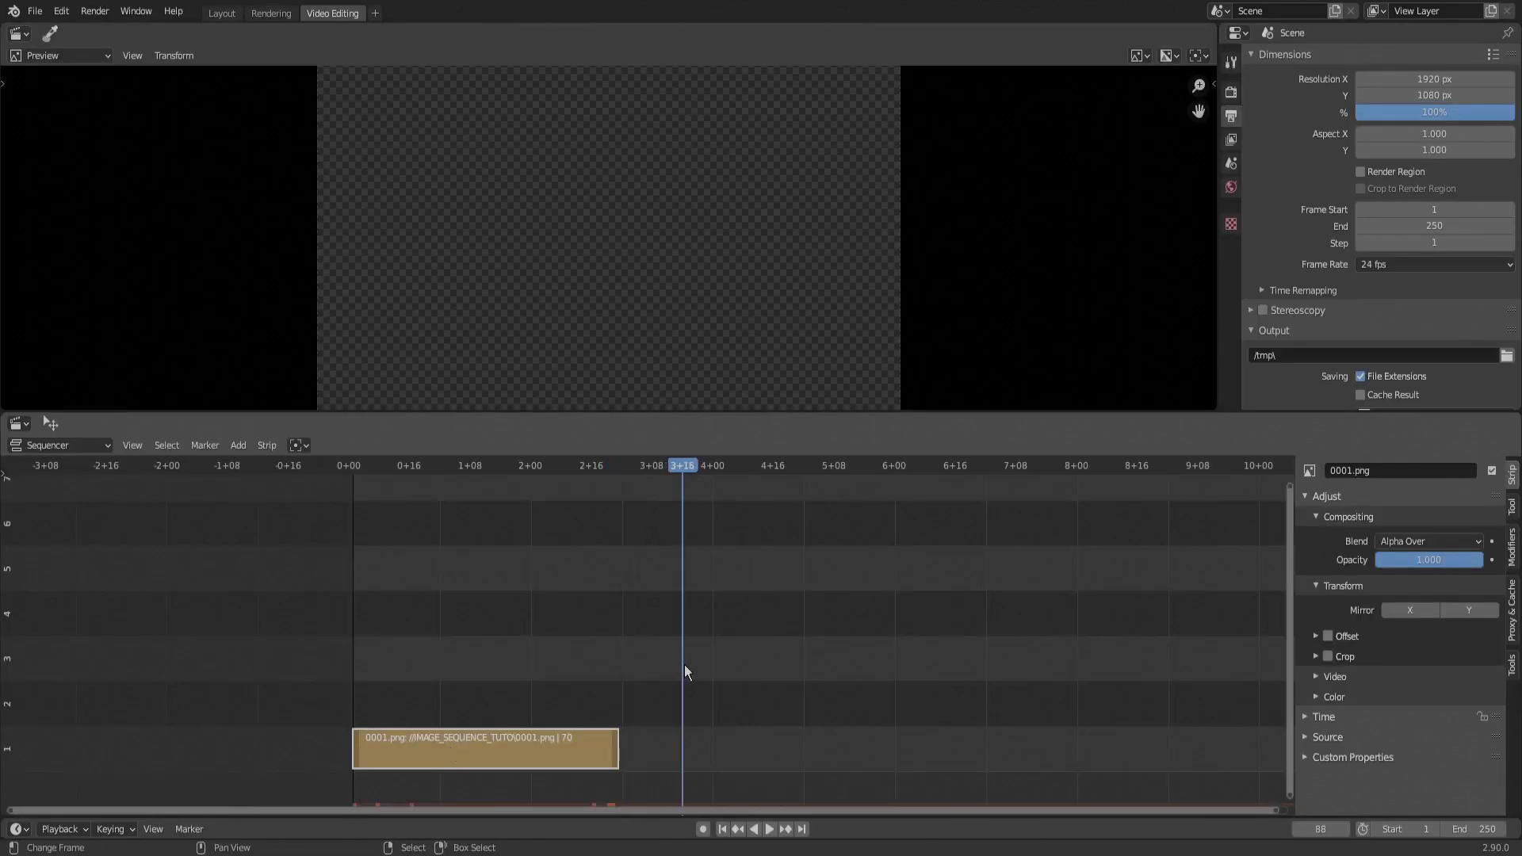
Add two further image strips after the first one in the sequencer and line them up on channel 1
key("shift+a")
key("g")
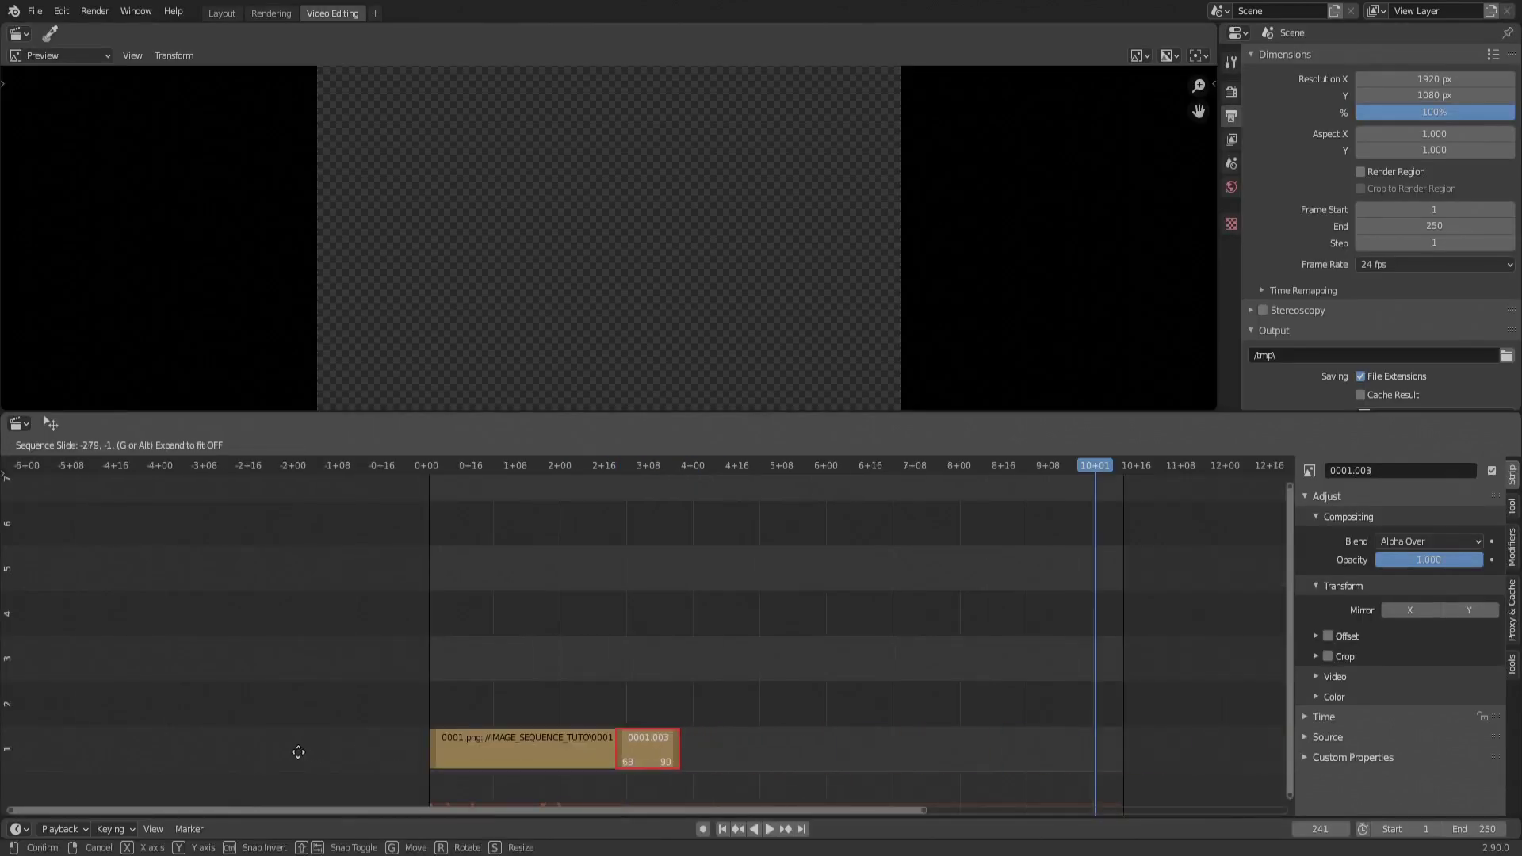
left_click(299, 752)
right_click(635, 684)
left_click(635, 684)
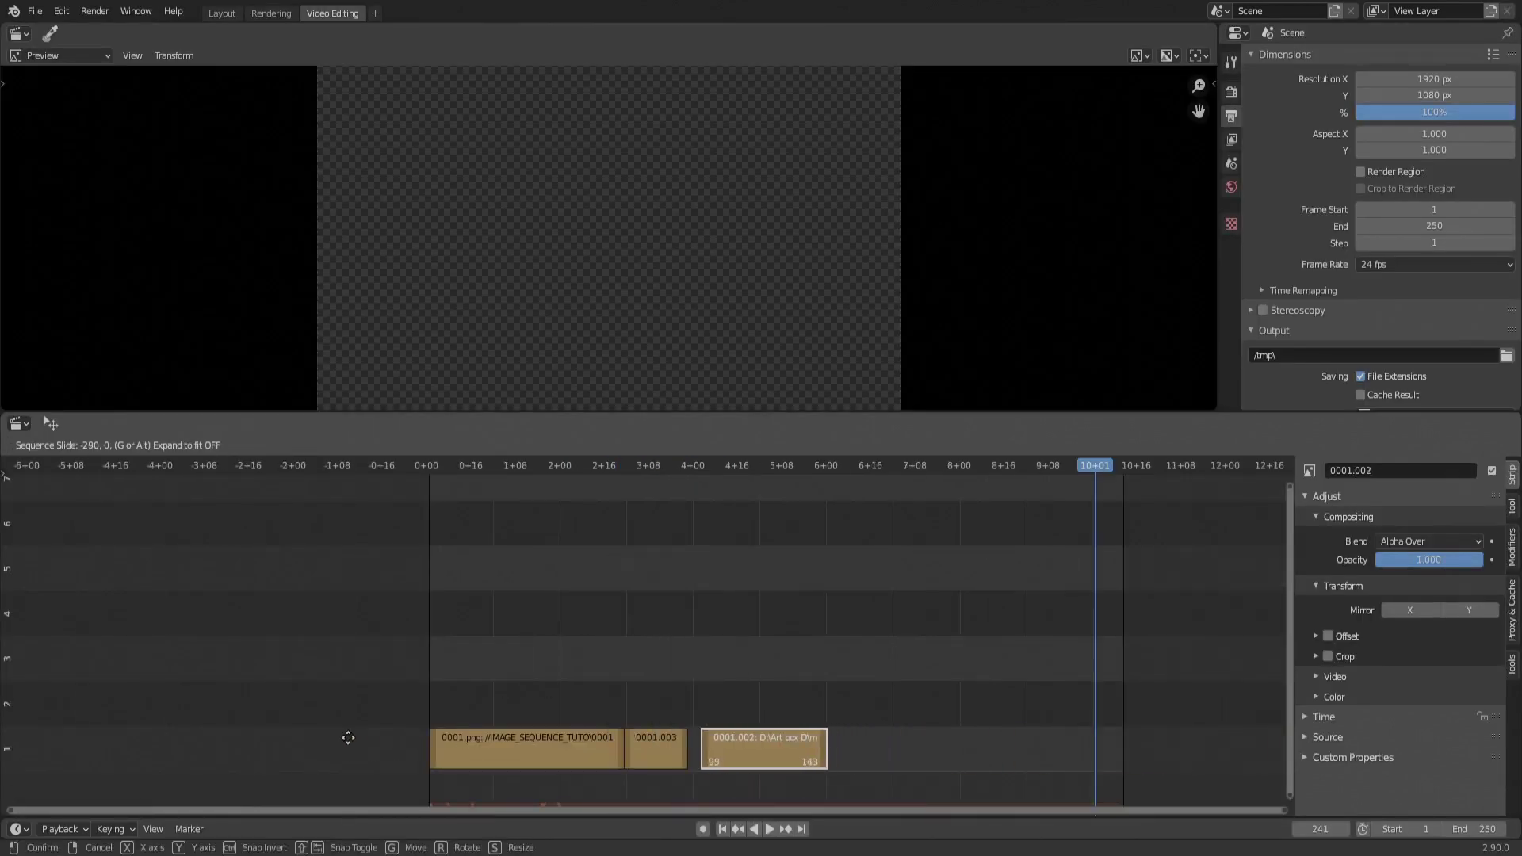
left_click(446, 744)
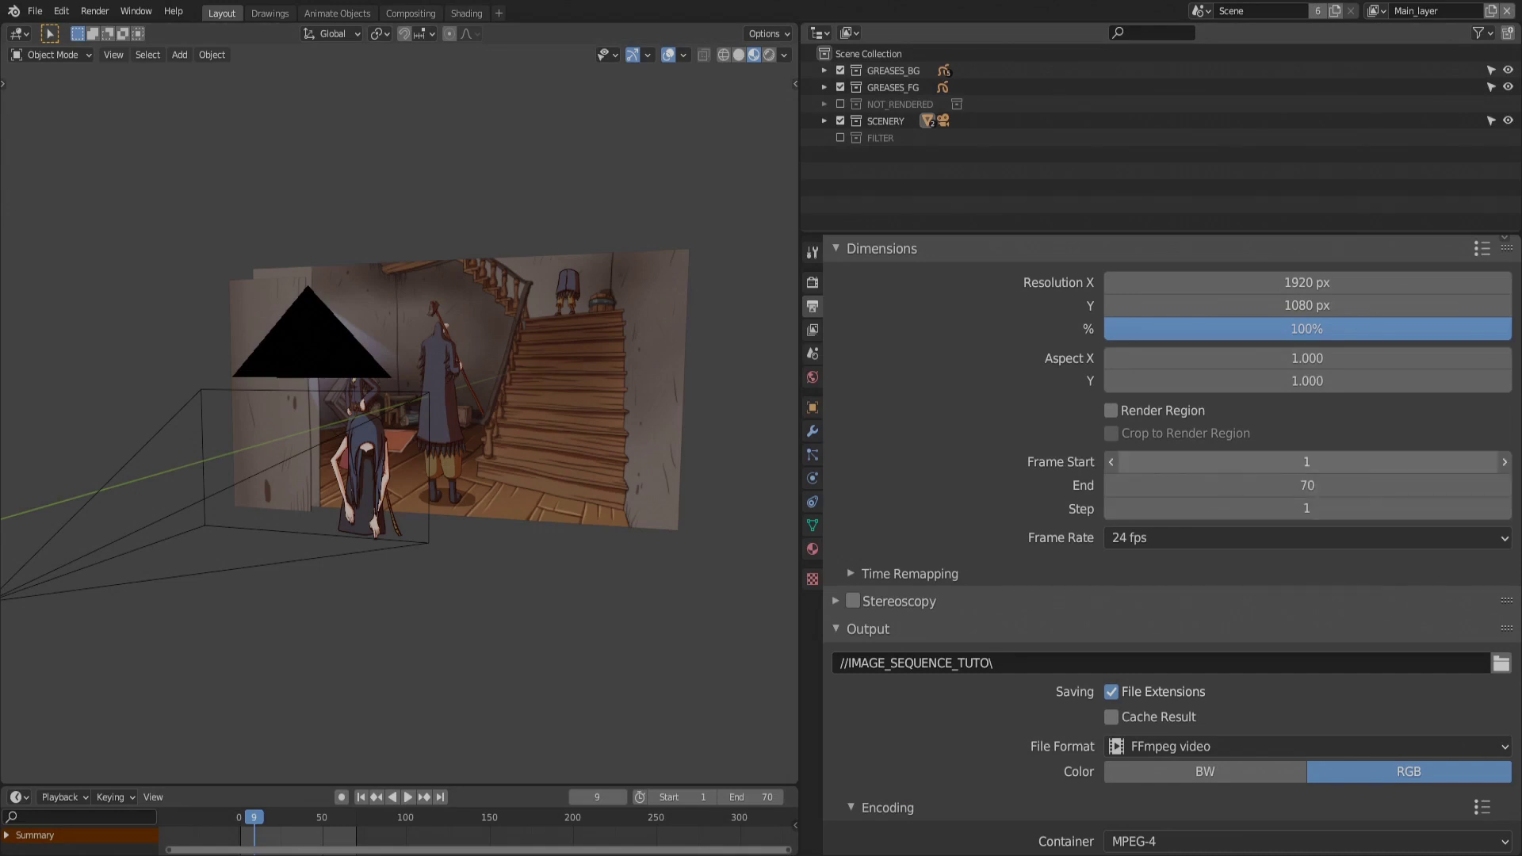
In the output settings, use PNG as the file format and set the color mode to RGBA
left_click_drag(1219, 466, 1286, 468)
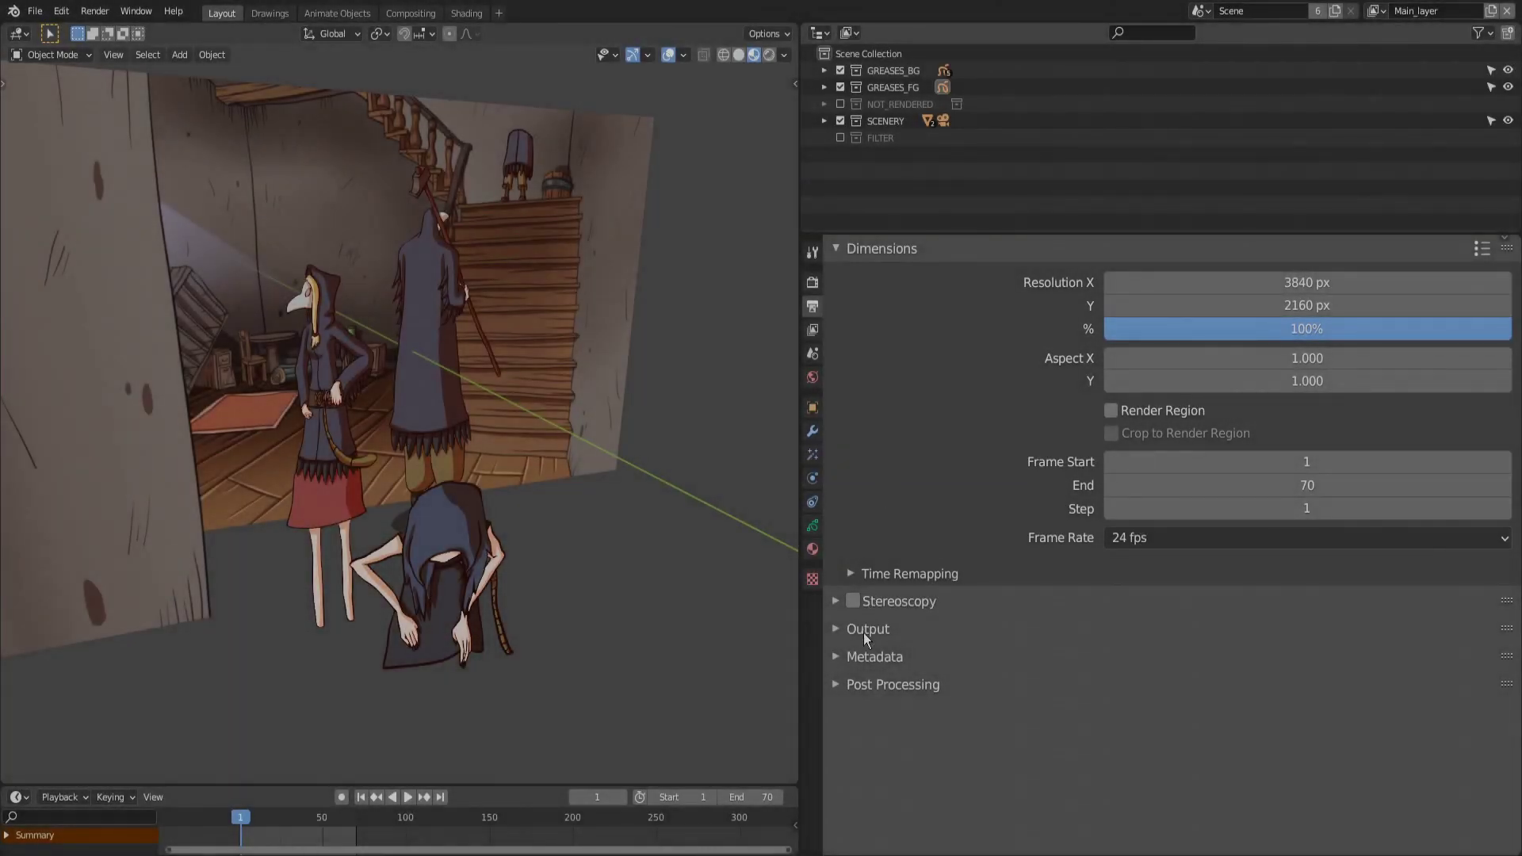
left_click(866, 629)
scroll(868, 633, "down", 3)
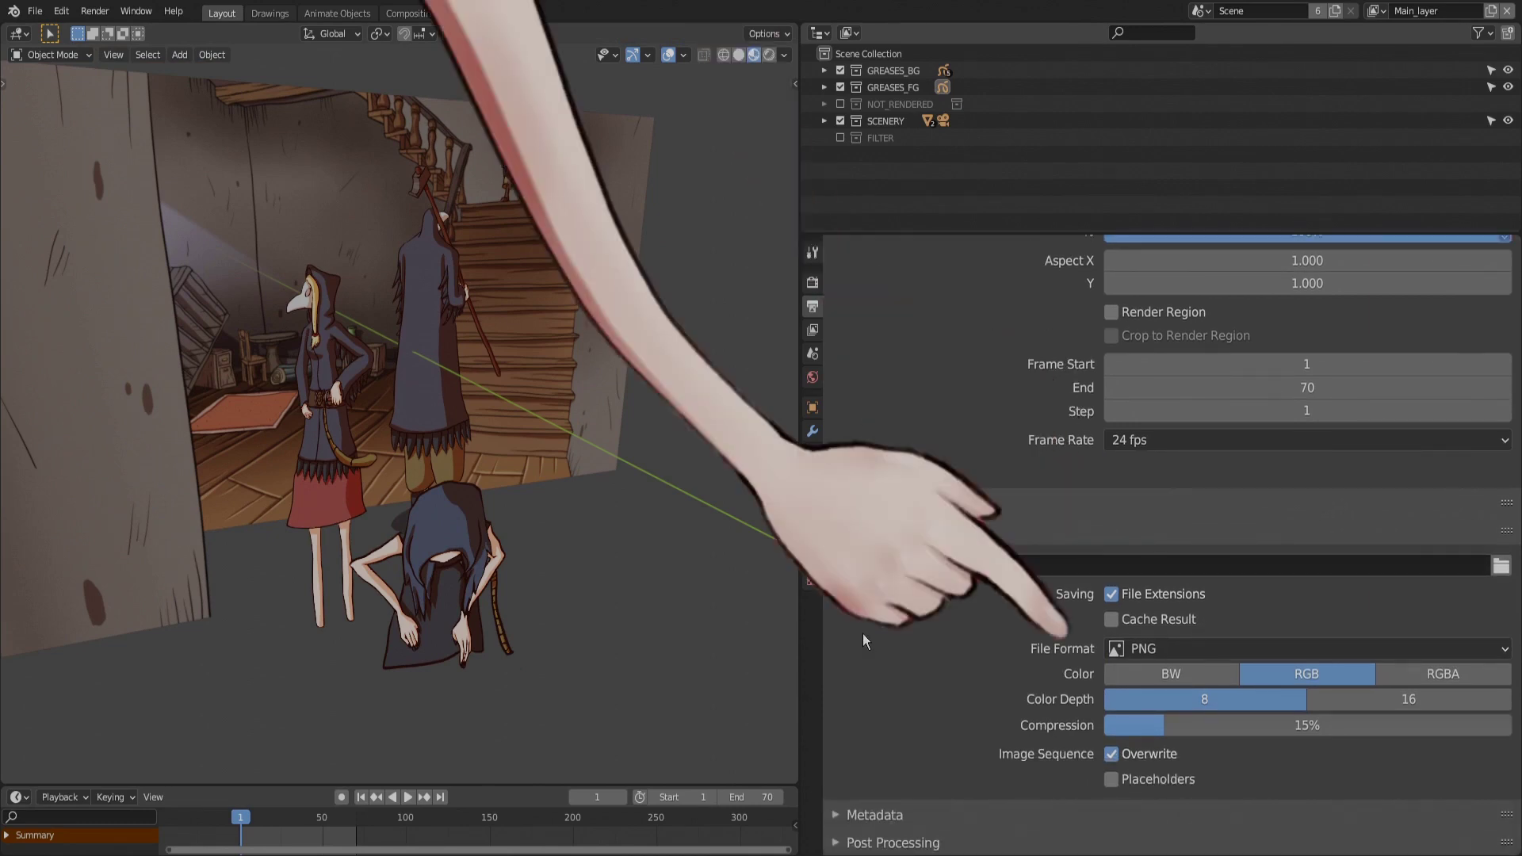
left_click(1159, 647)
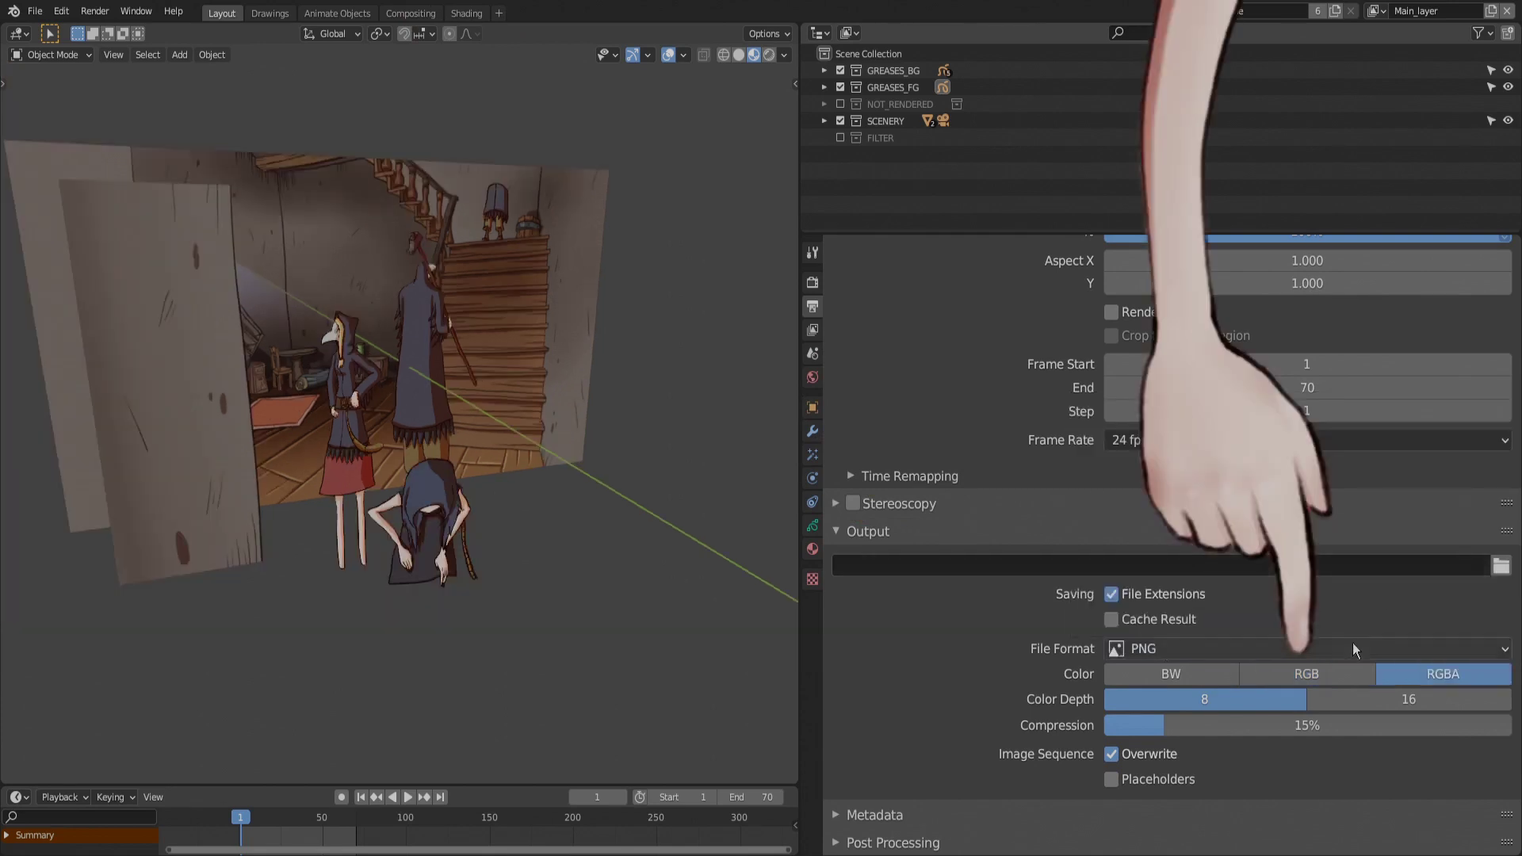
left_click(1332, 675)
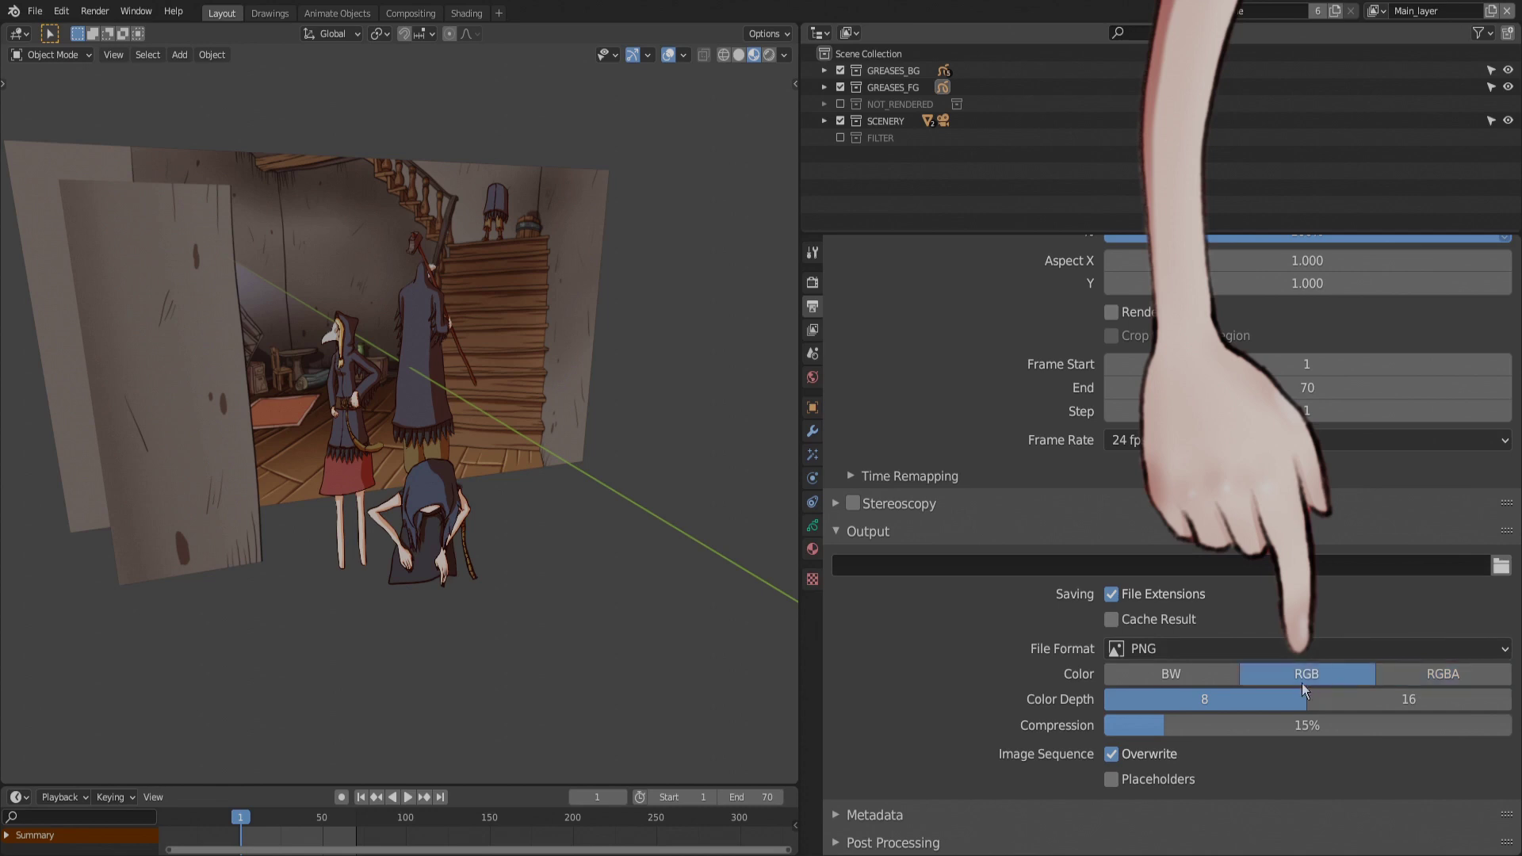
left_click(1442, 682)
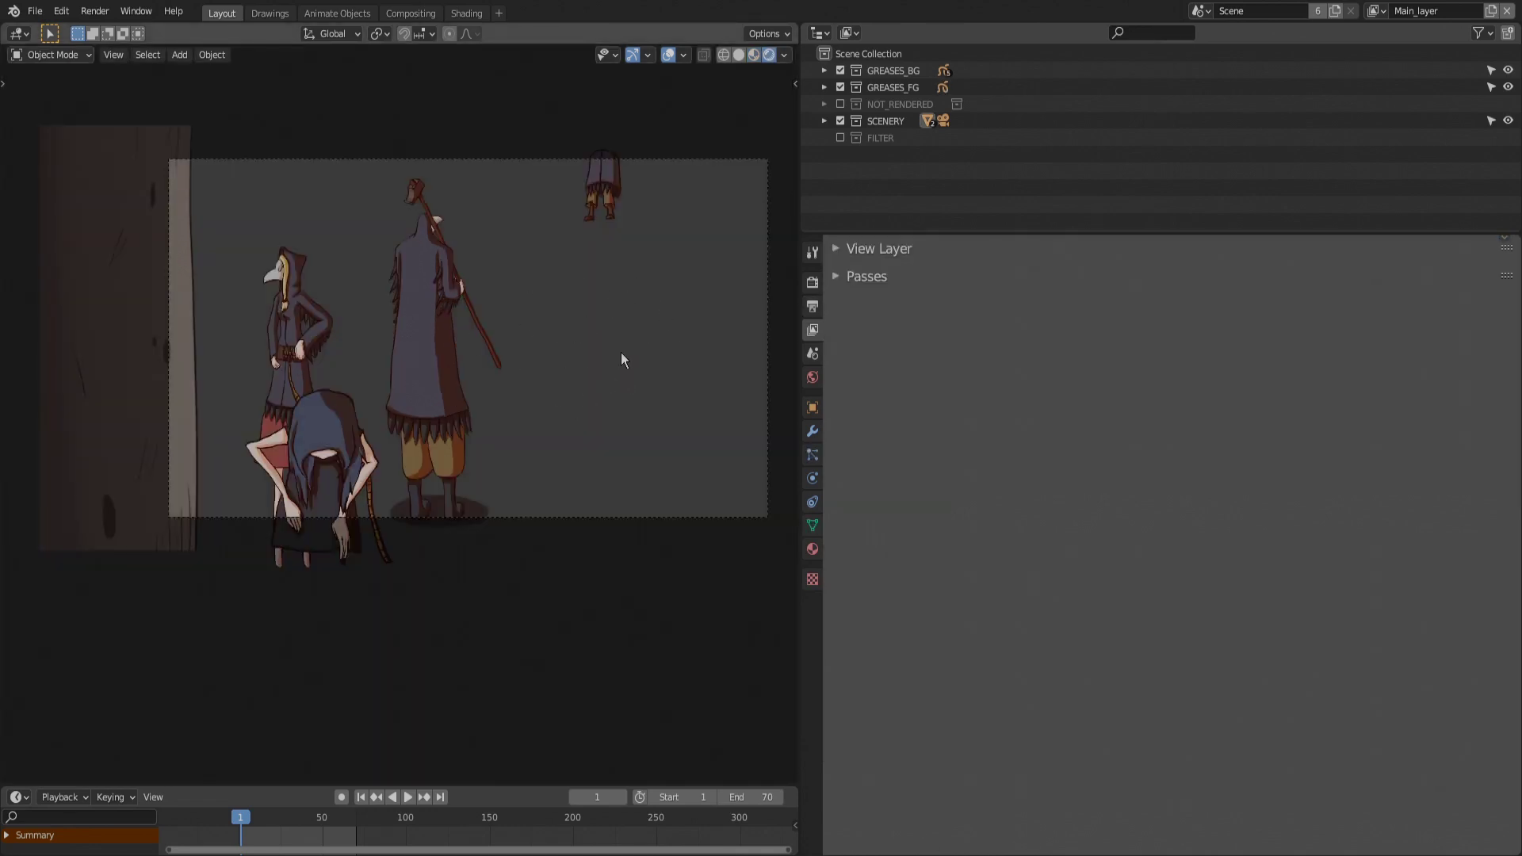
Enable the Transparent option in the Film settings of the Eevee render properties
left_click(813, 284)
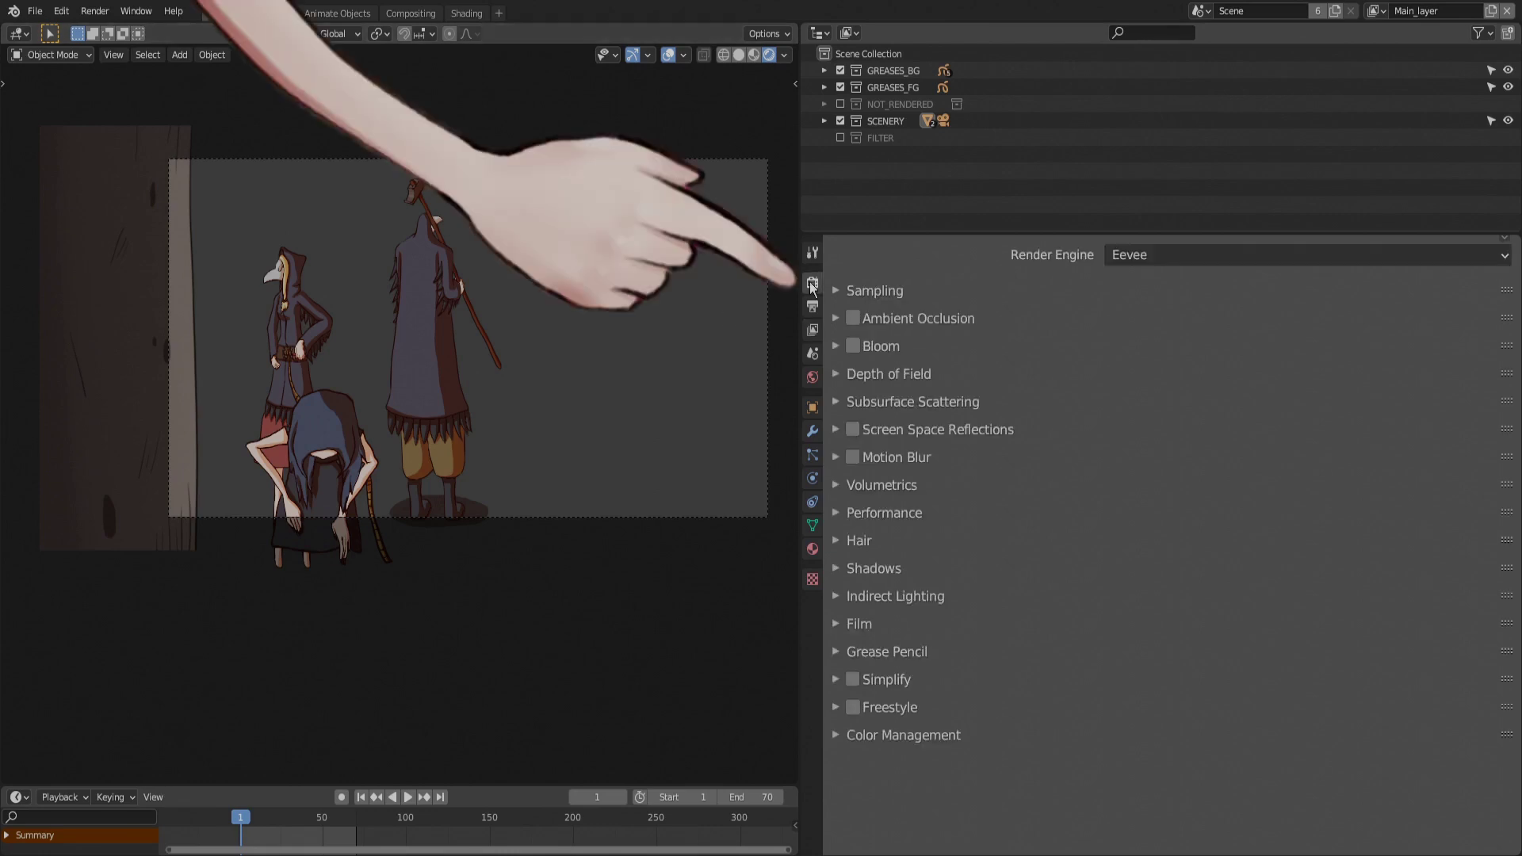
left_click(868, 628)
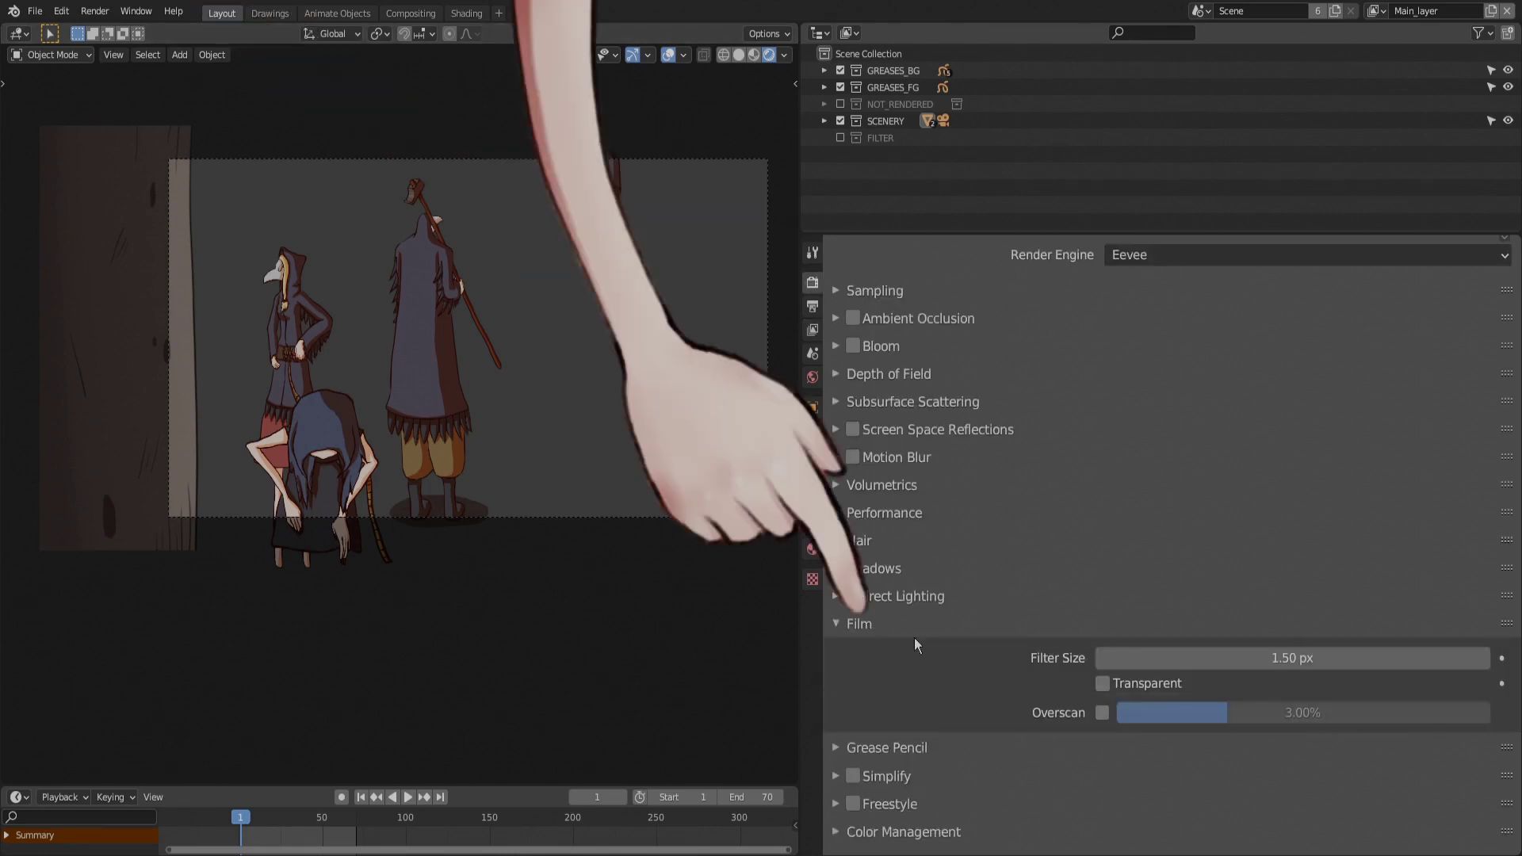
left_click(1103, 684)
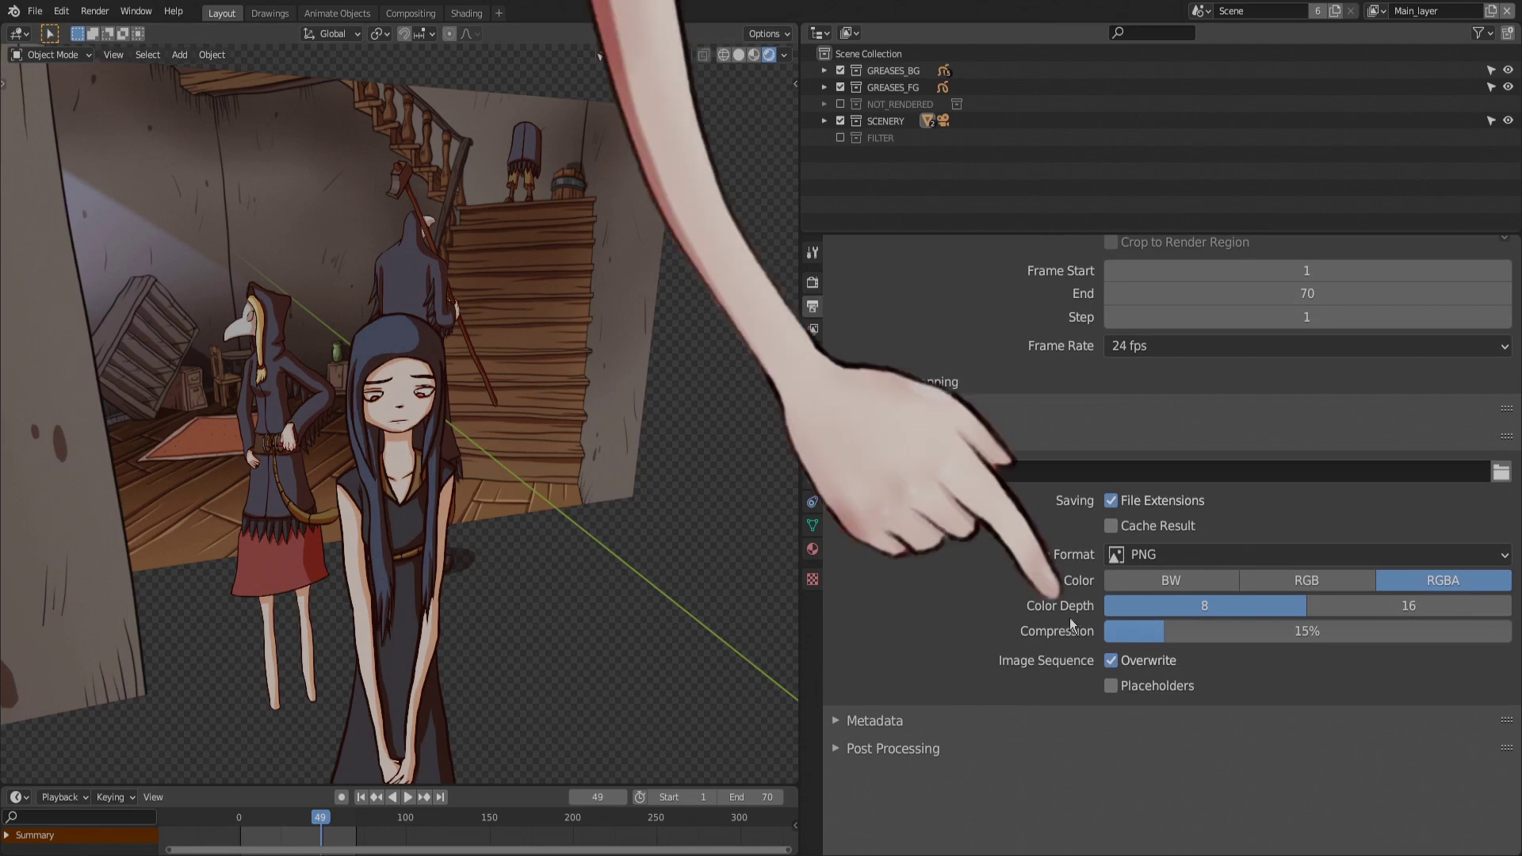
Switch the PNG color depth to 16 and return it to 8
left_click(1358, 604)
left_click(1292, 606)
left_click(1350, 606)
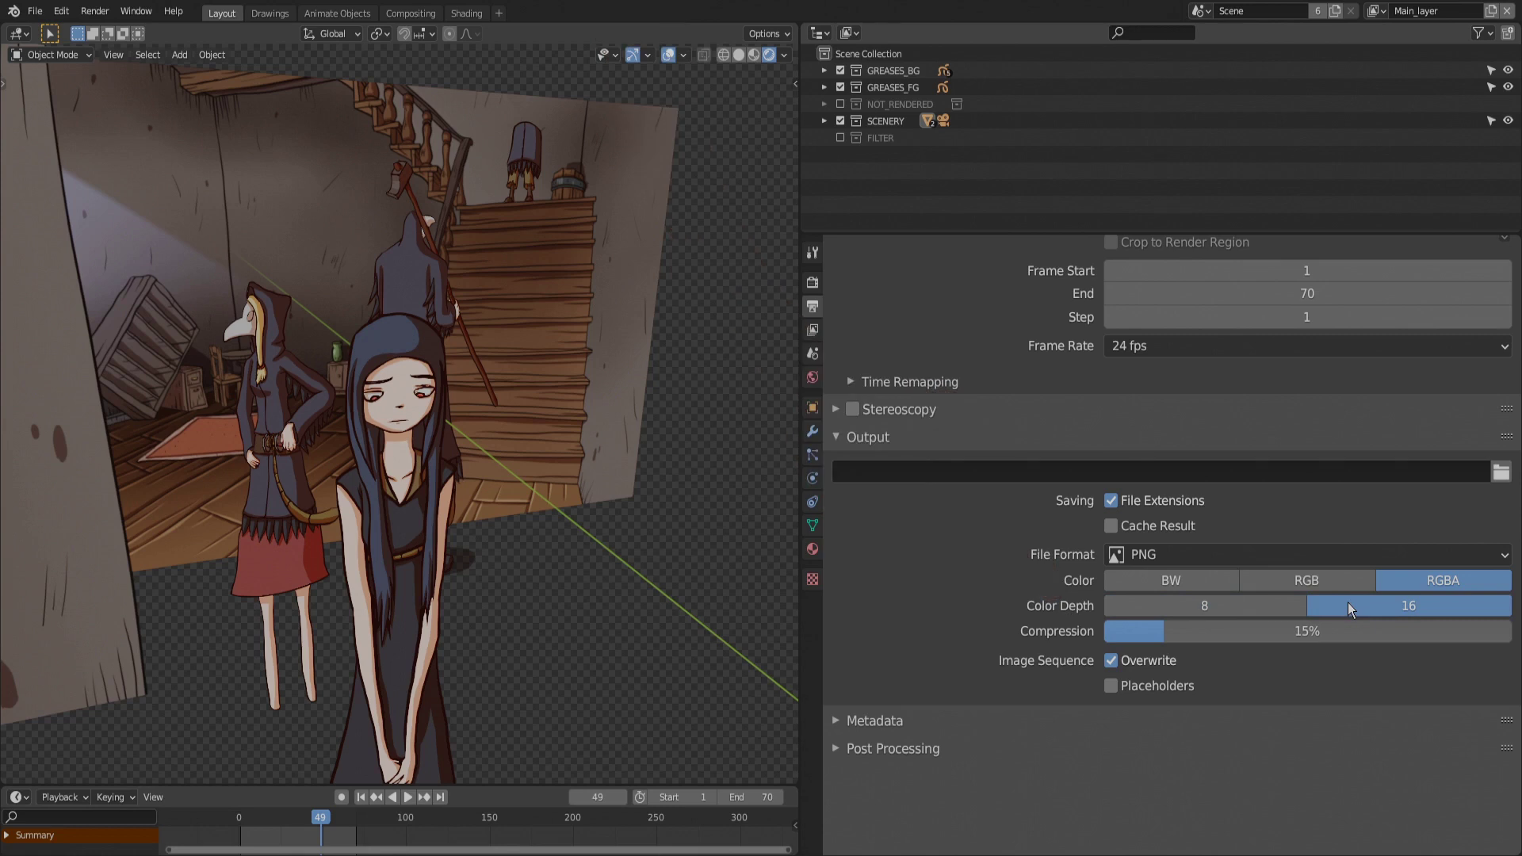
left_click(1243, 605)
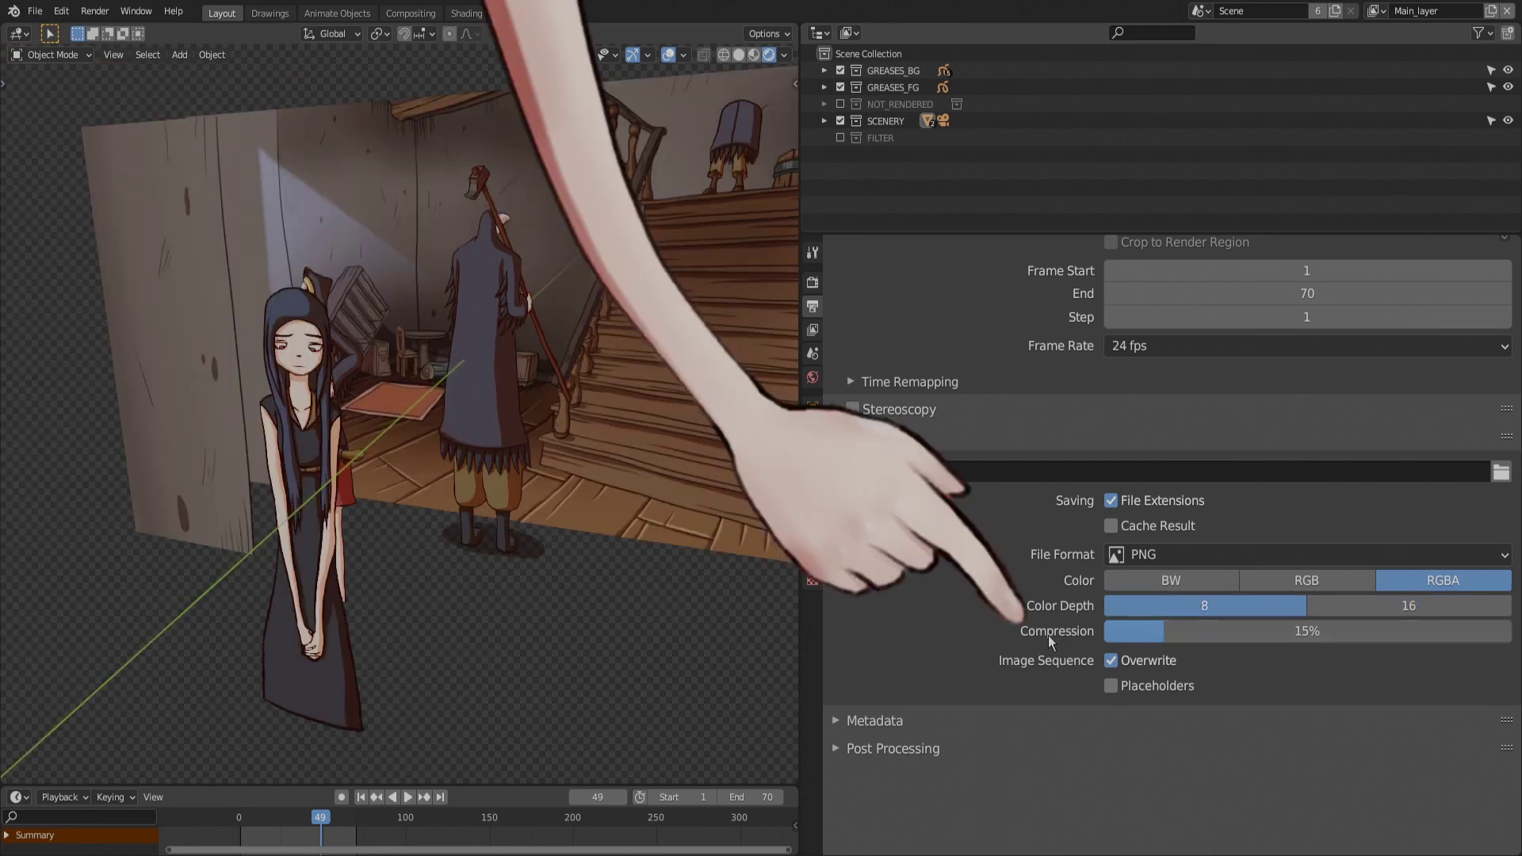
Try PNG compression values of 0% and 100%, and return the compression to 15%
left_click(1146, 633)
type("00")
key("Return")
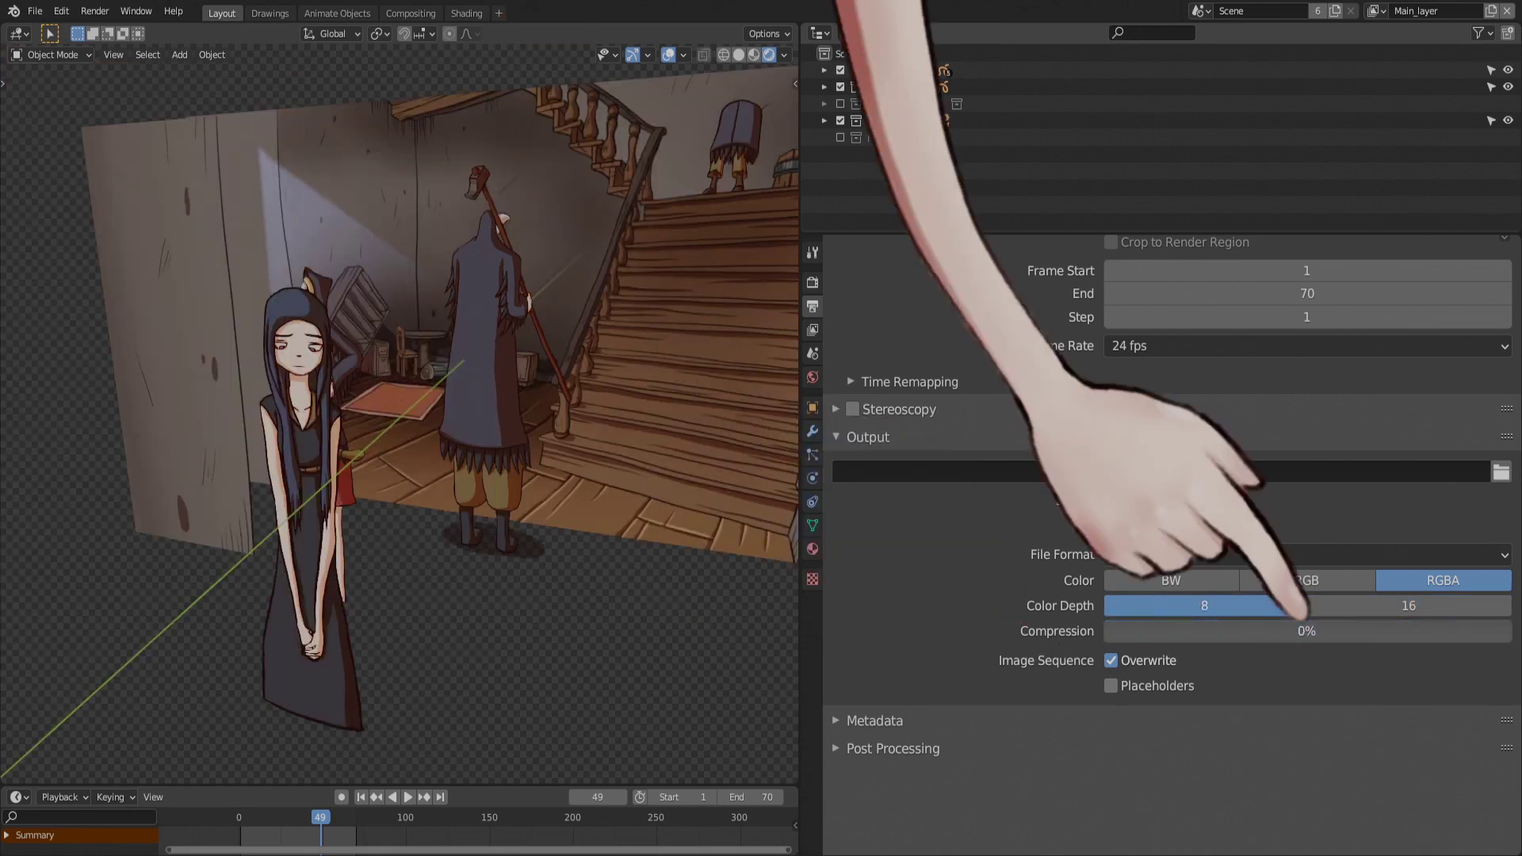
left_click_drag(1110, 632, 1512, 631)
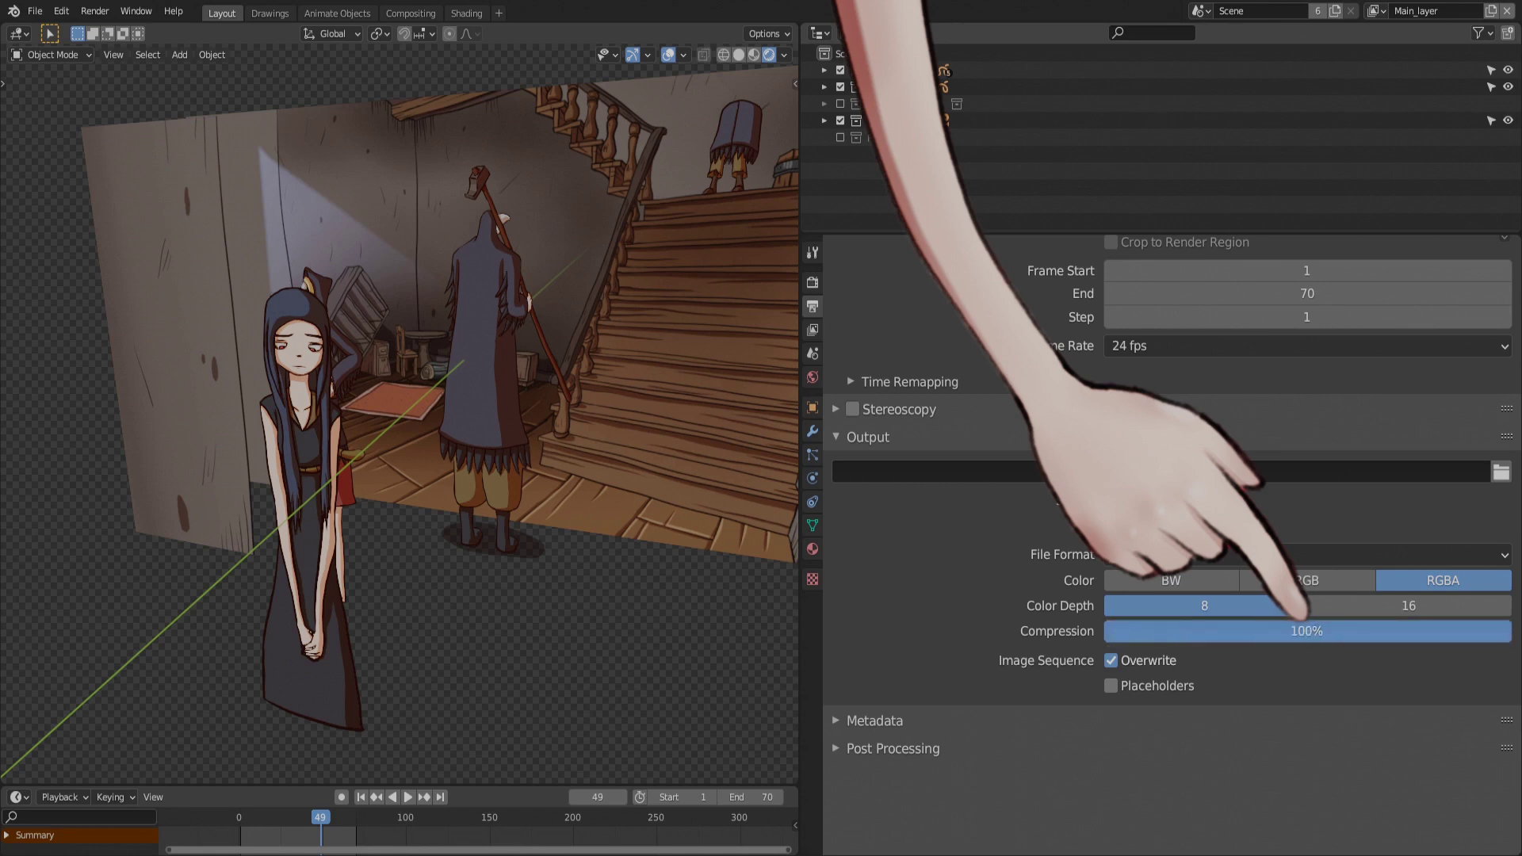
left_click(1114, 633)
type("15")
key("Return")
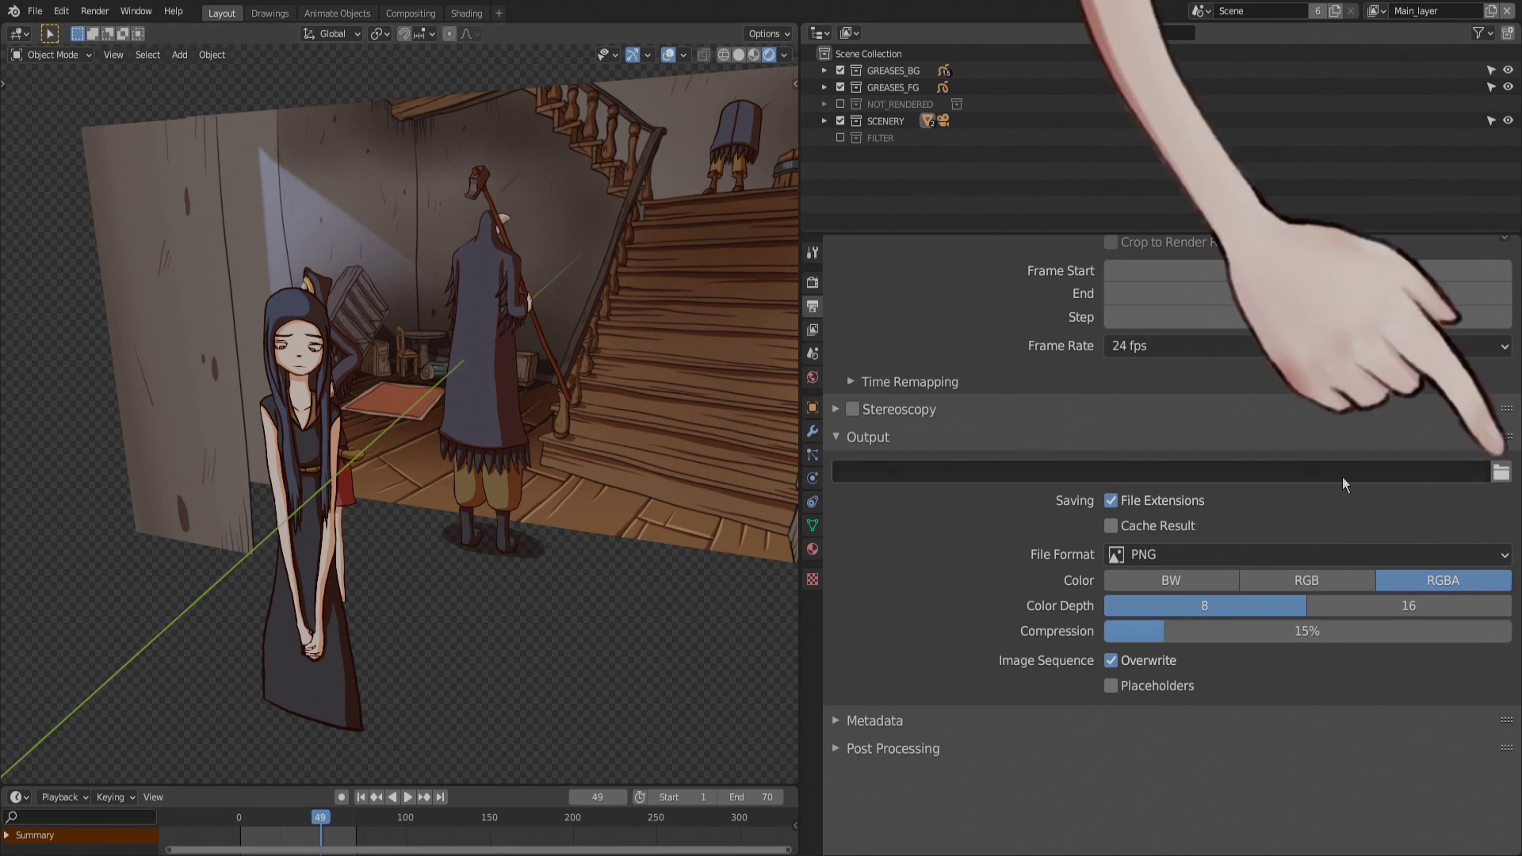
Render the animation as PNG frames into //IMAGE_SEQUENCE_TUTO\ and look through the rendered files
left_click(1502, 474)
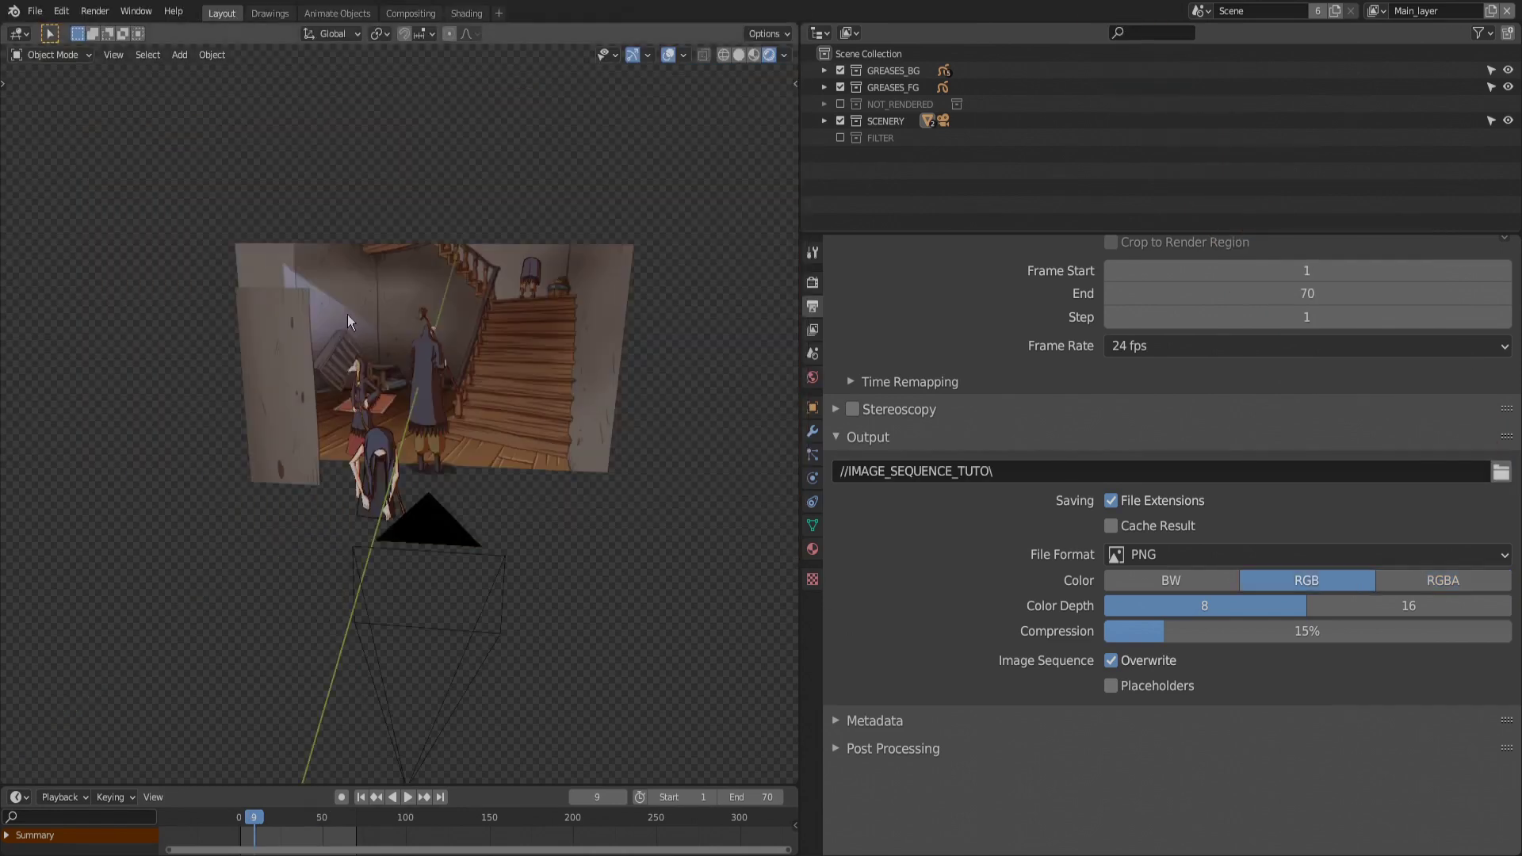
left_click(95, 10)
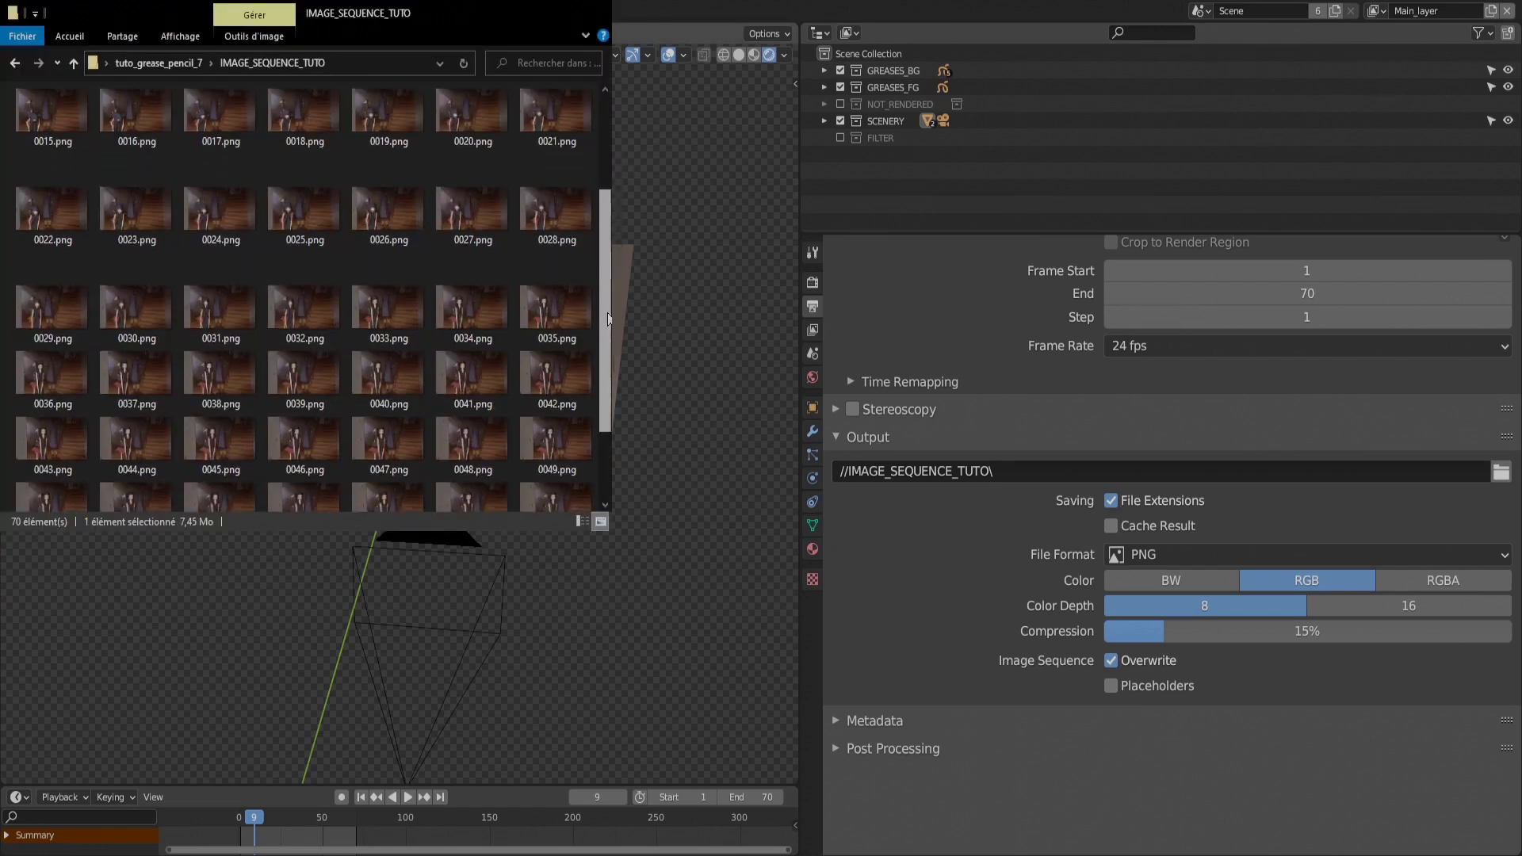
left_click_drag(608, 342, 603, 413)
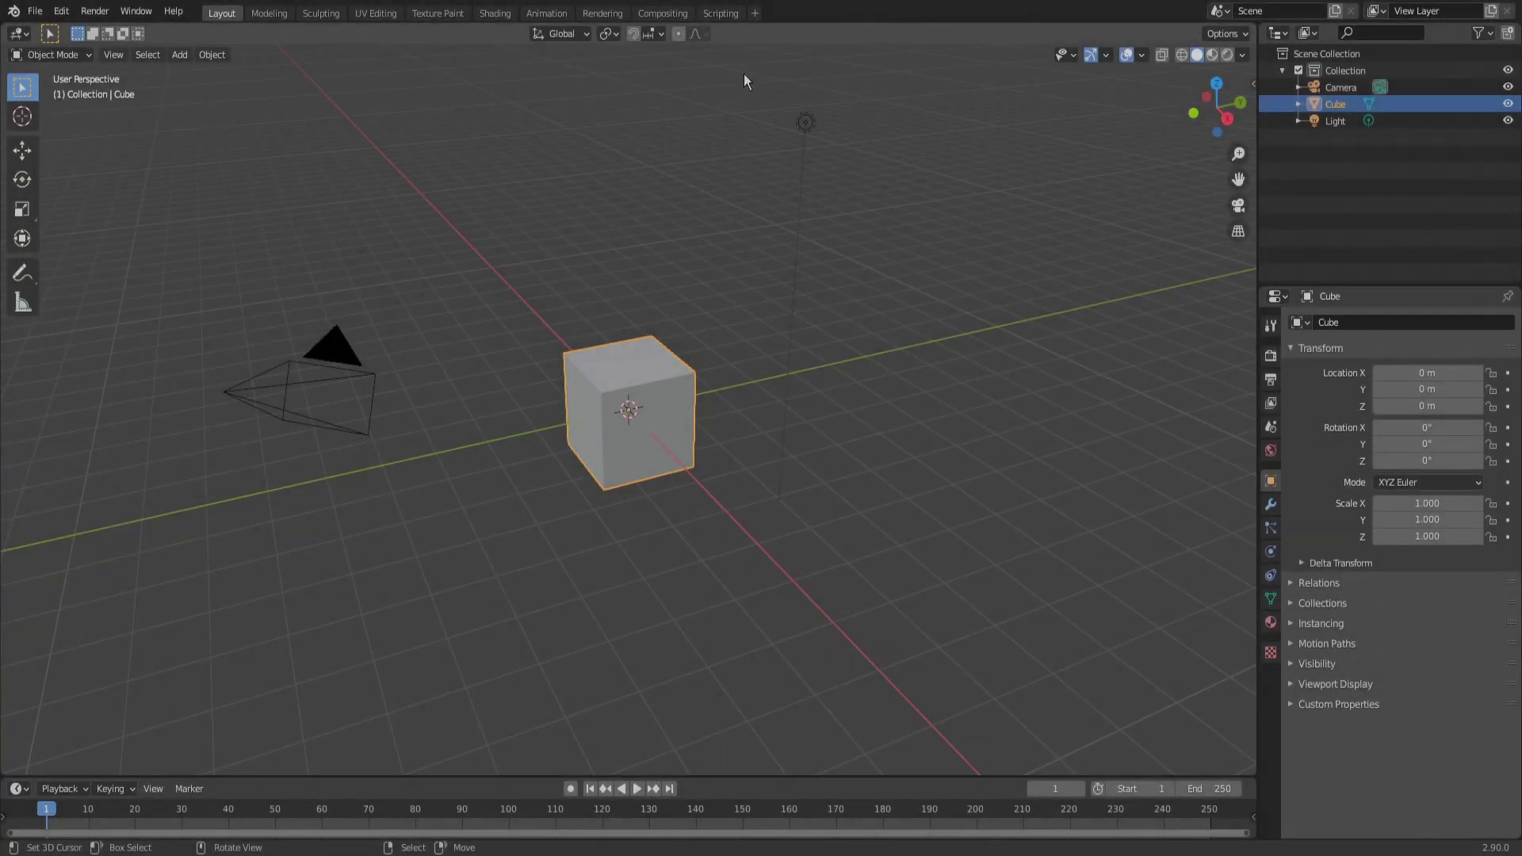
Add a Video Editing workspace to the new default scene
left_click(754, 12)
mouse_move(754, 111)
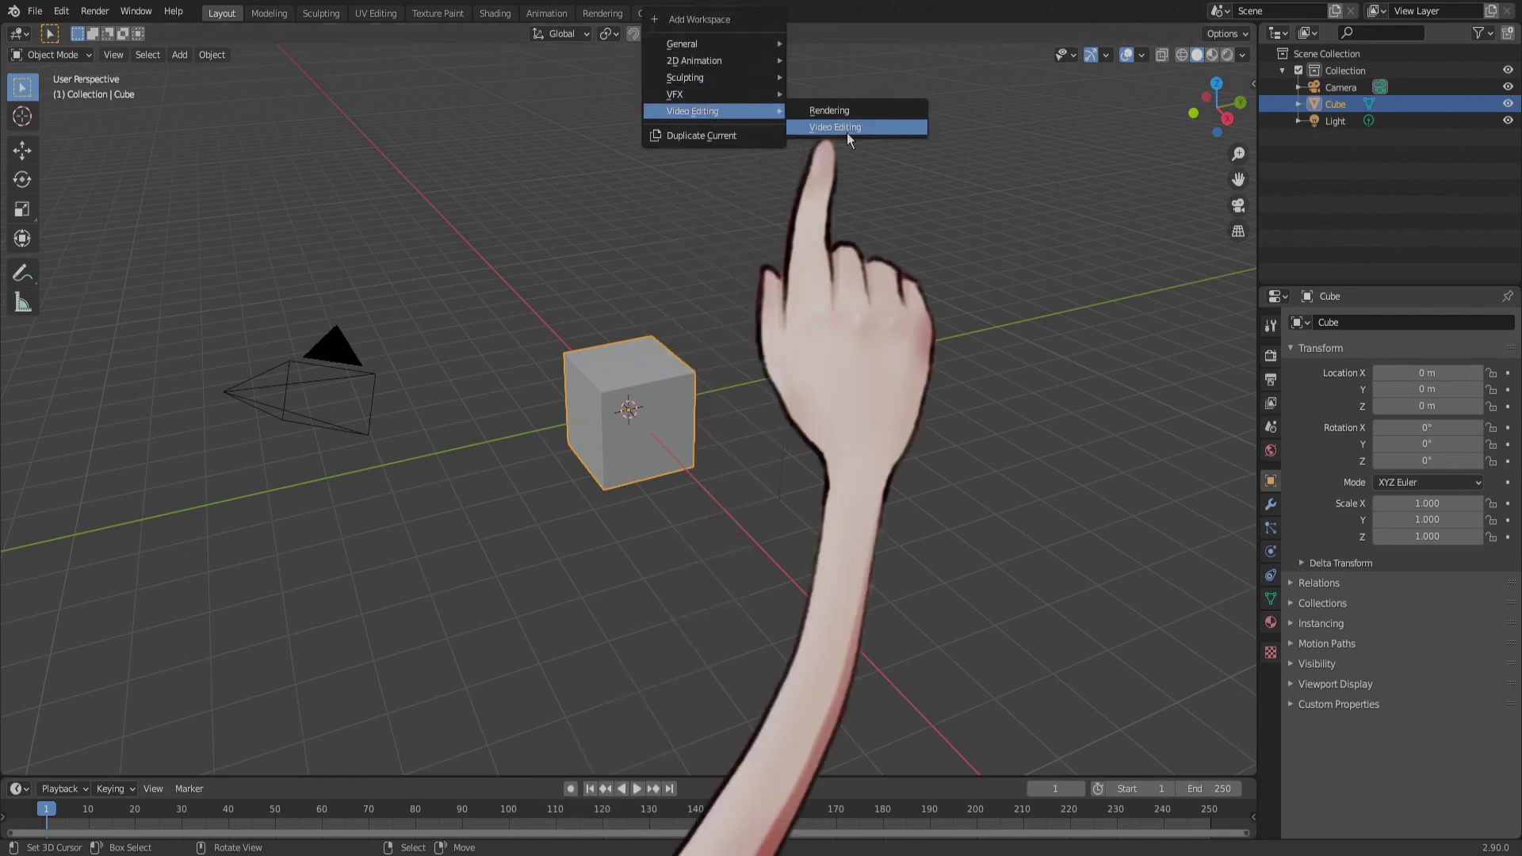
left_click(841, 130)
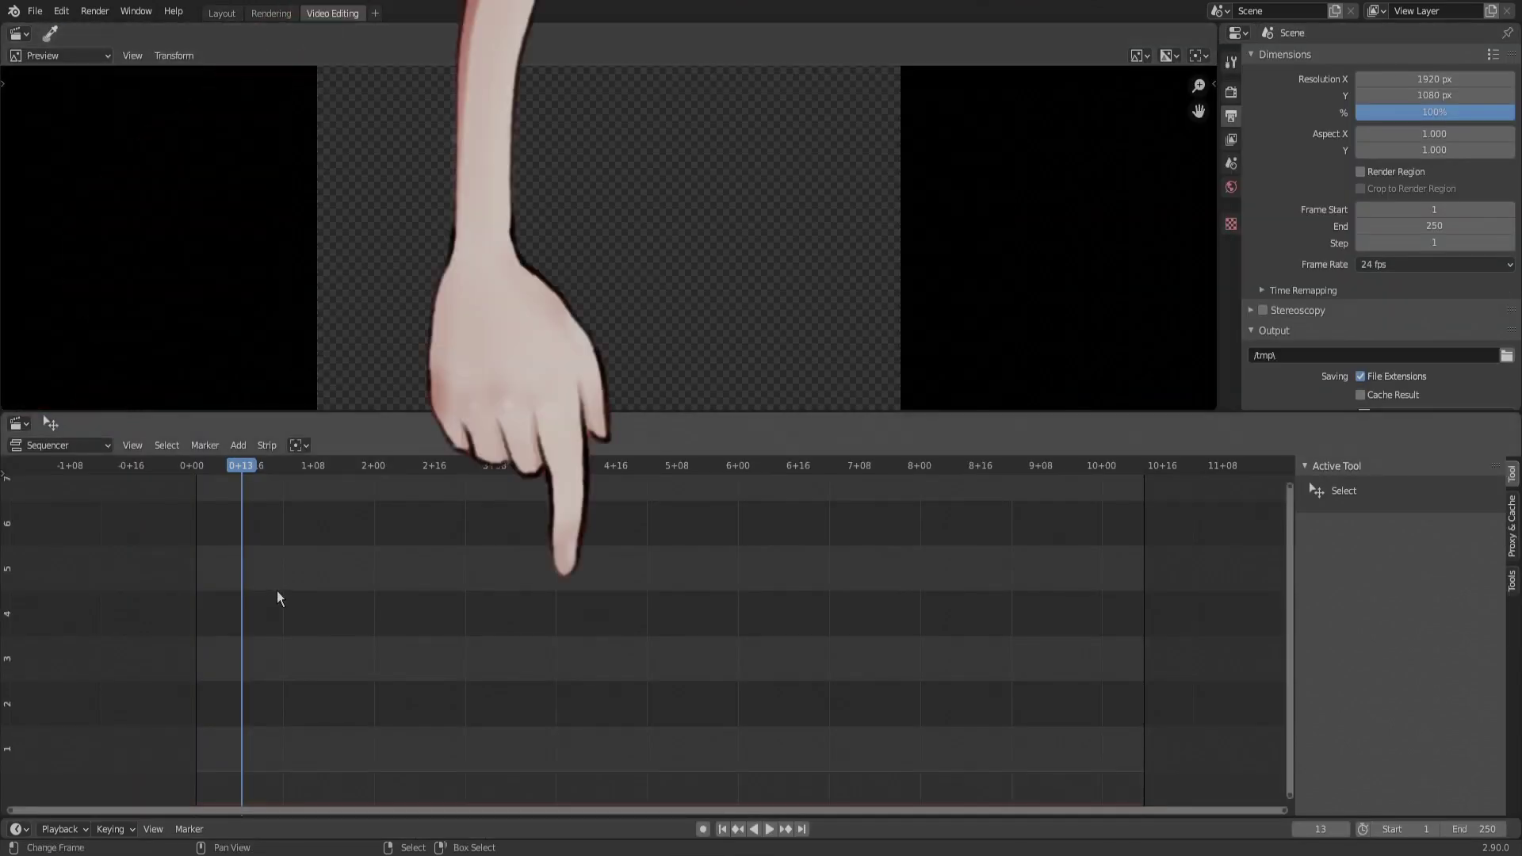
Add all the PNG frames from the IMAGE_SEQUENCE_TUTO folder as one image strip on channel 1, starting at frame 37
key("shift+a")
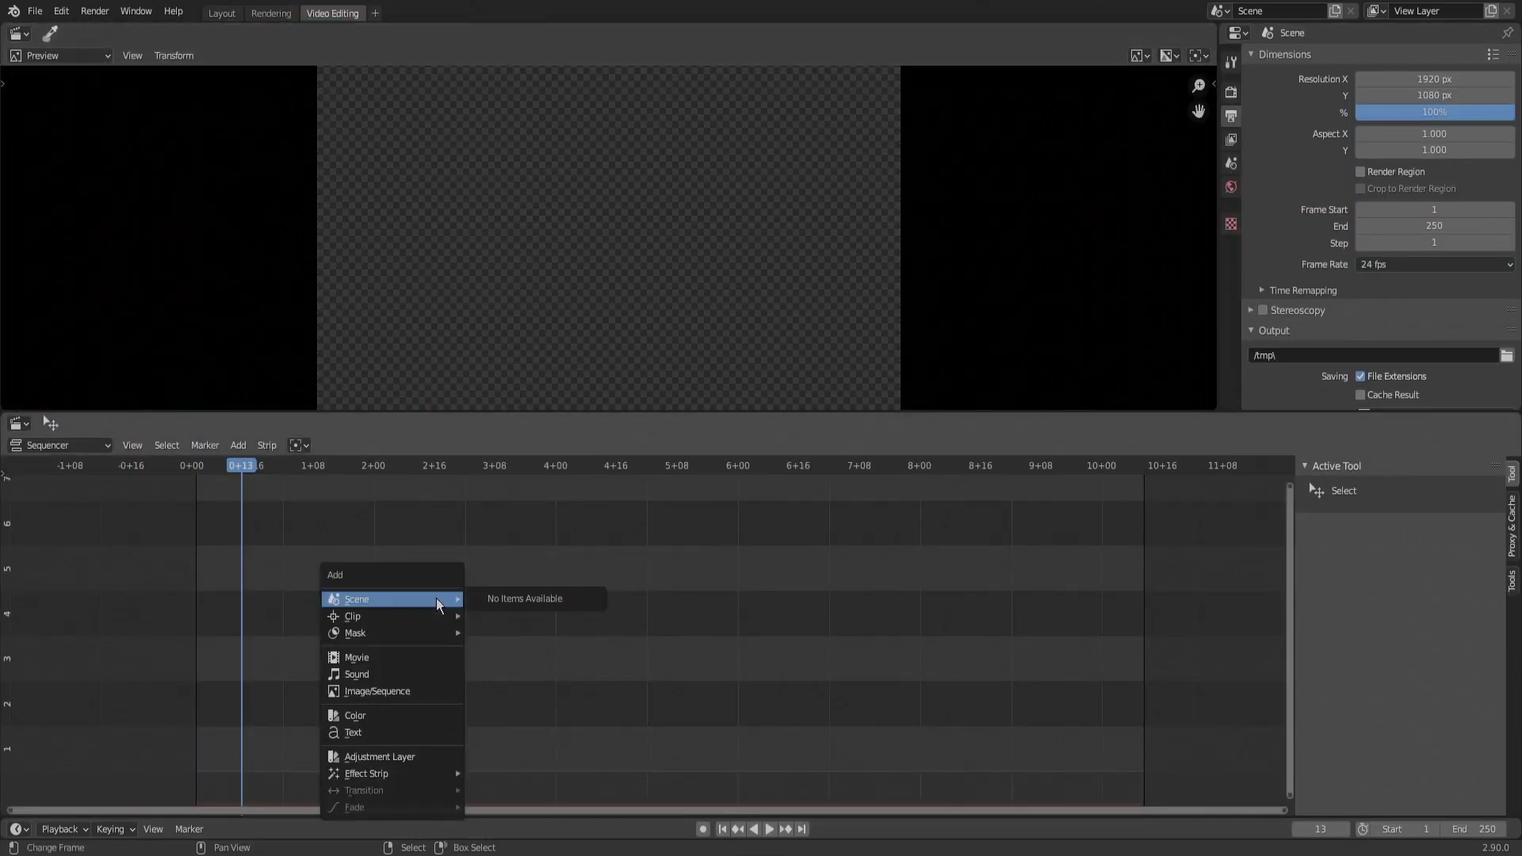
left_click(423, 692)
double_click(270, 63)
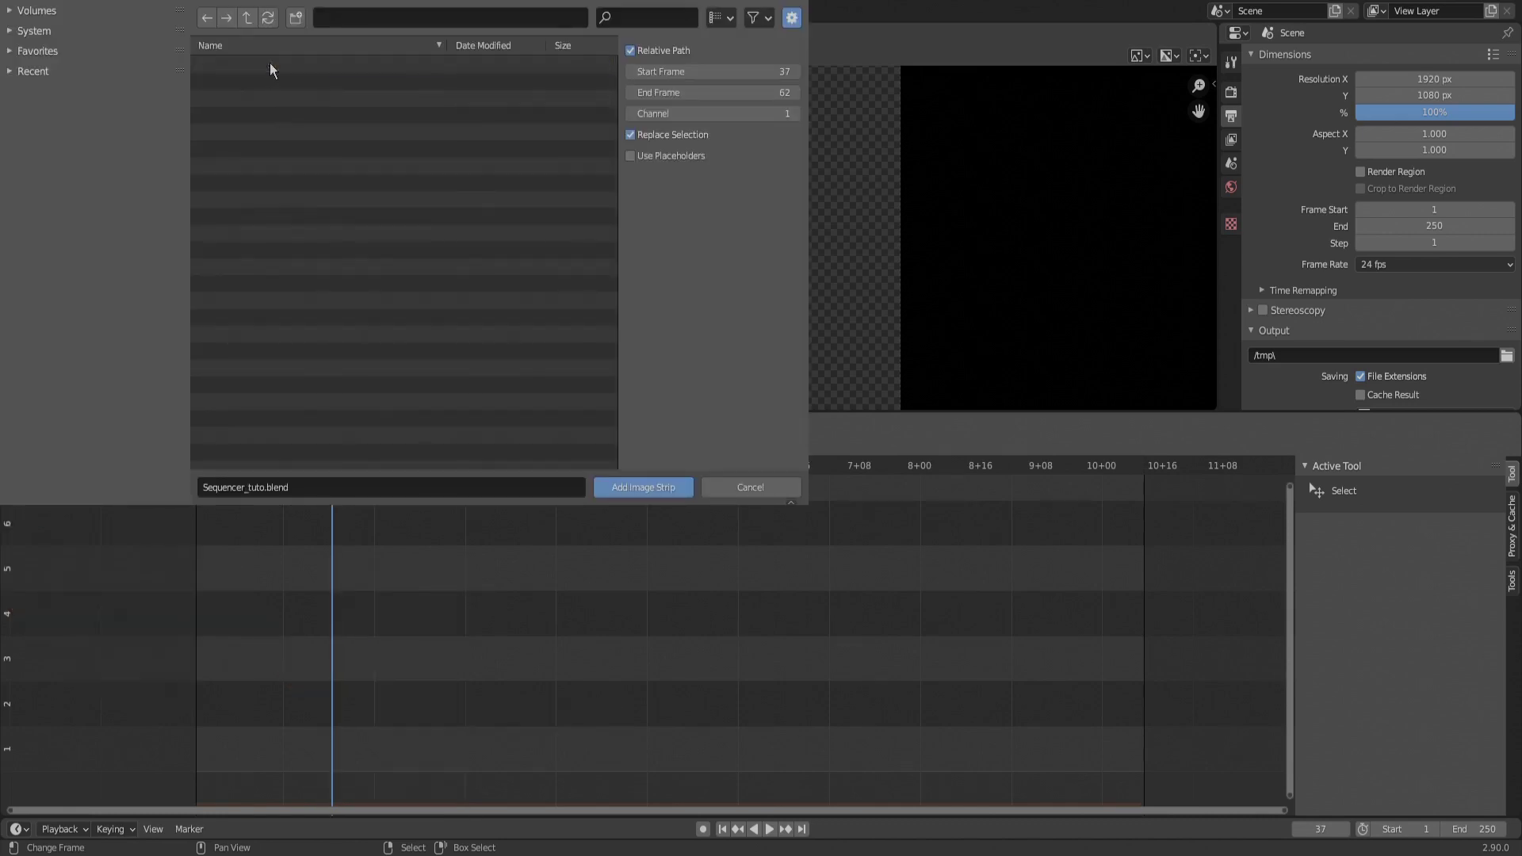
left_click(271, 65)
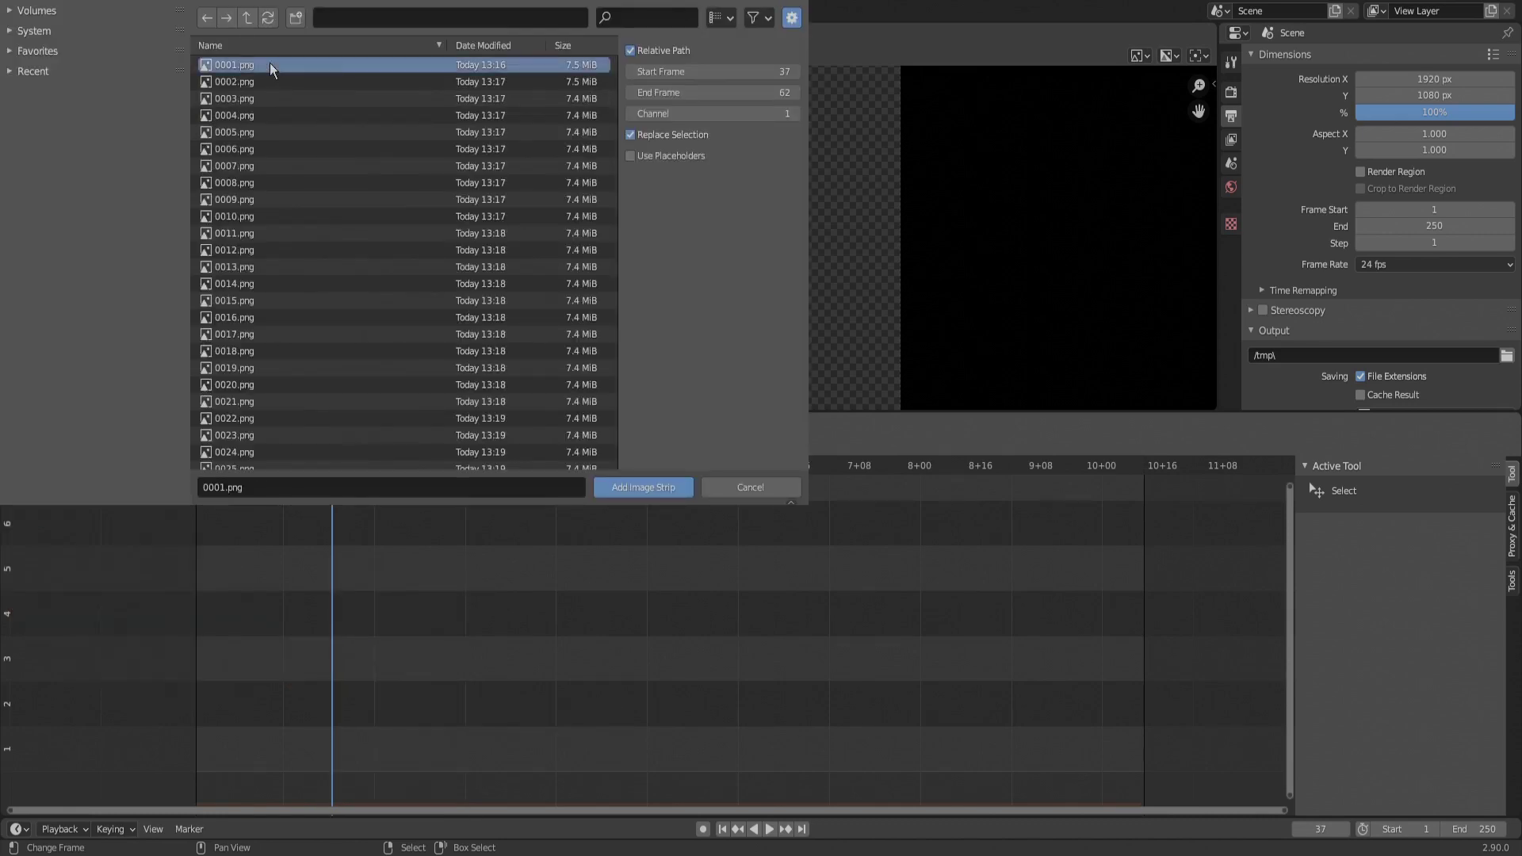
key("a")
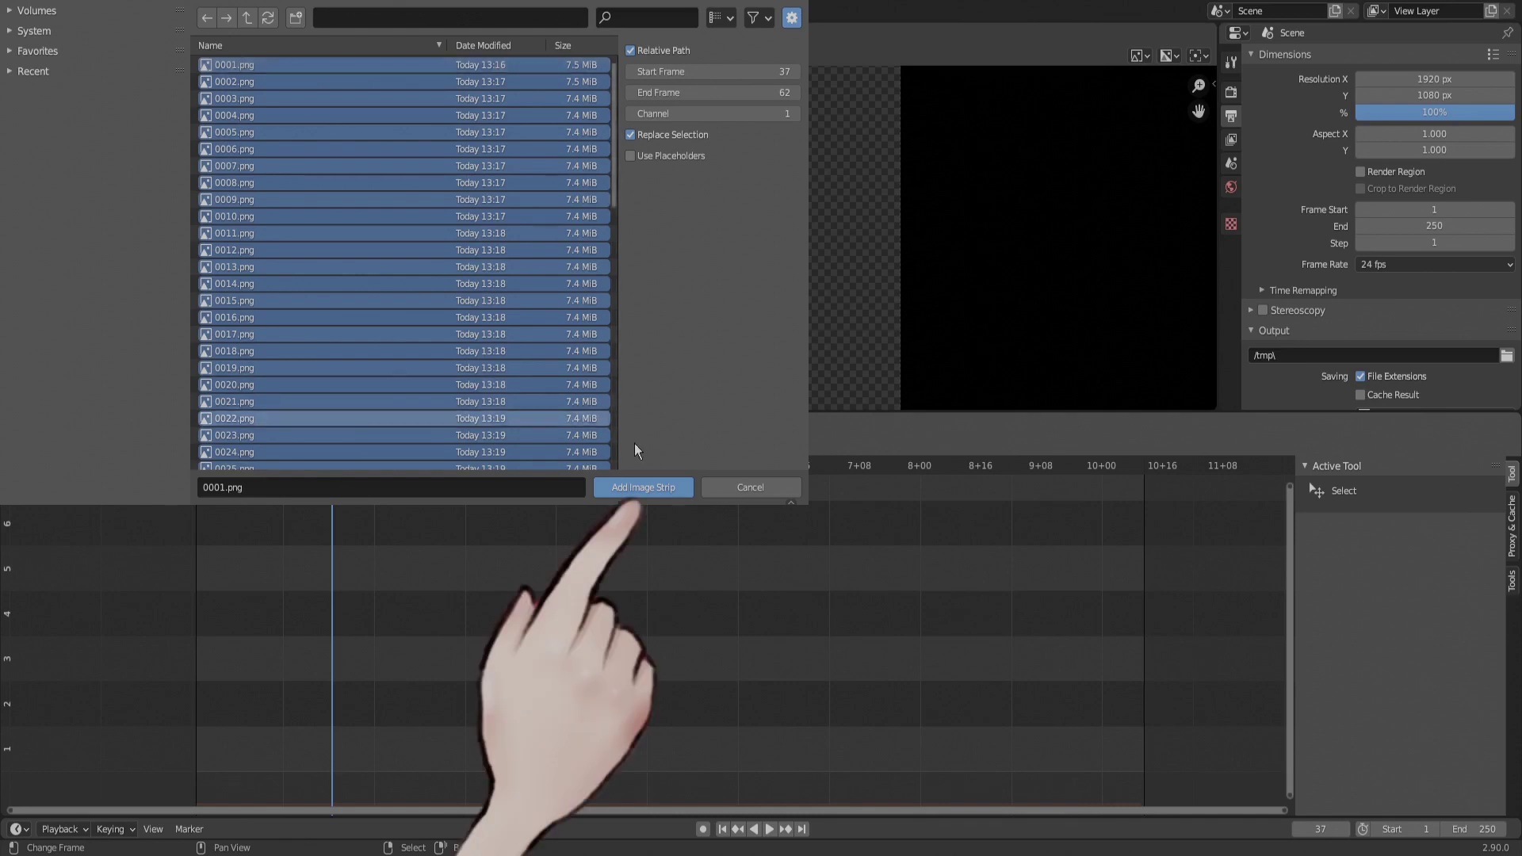
left_click(644, 486)
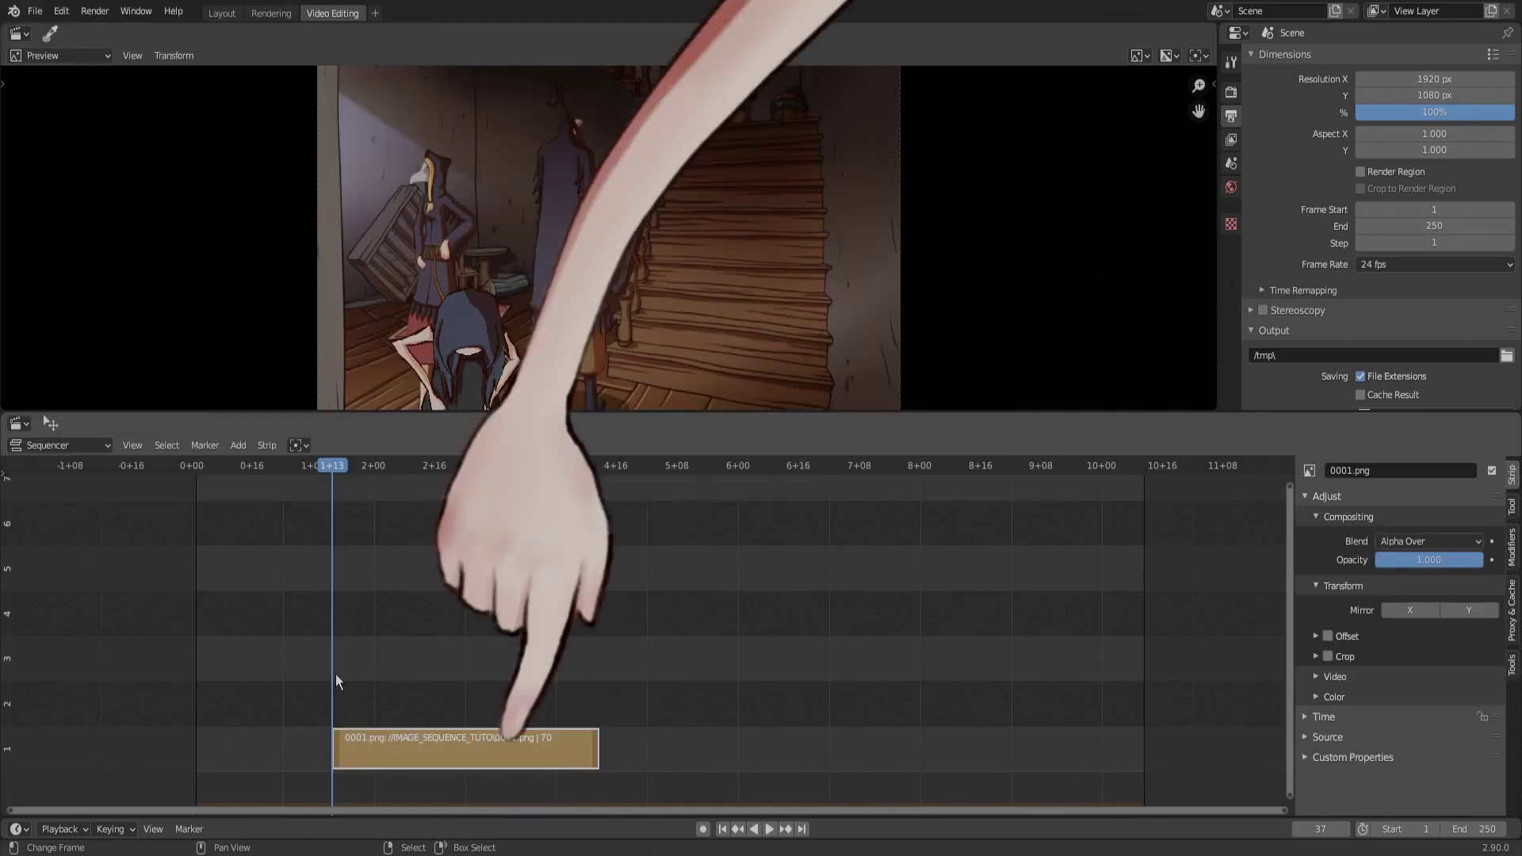
Move the image strip to the start of the scene's frame range on channel 1
key("Page_Up")
key("g")
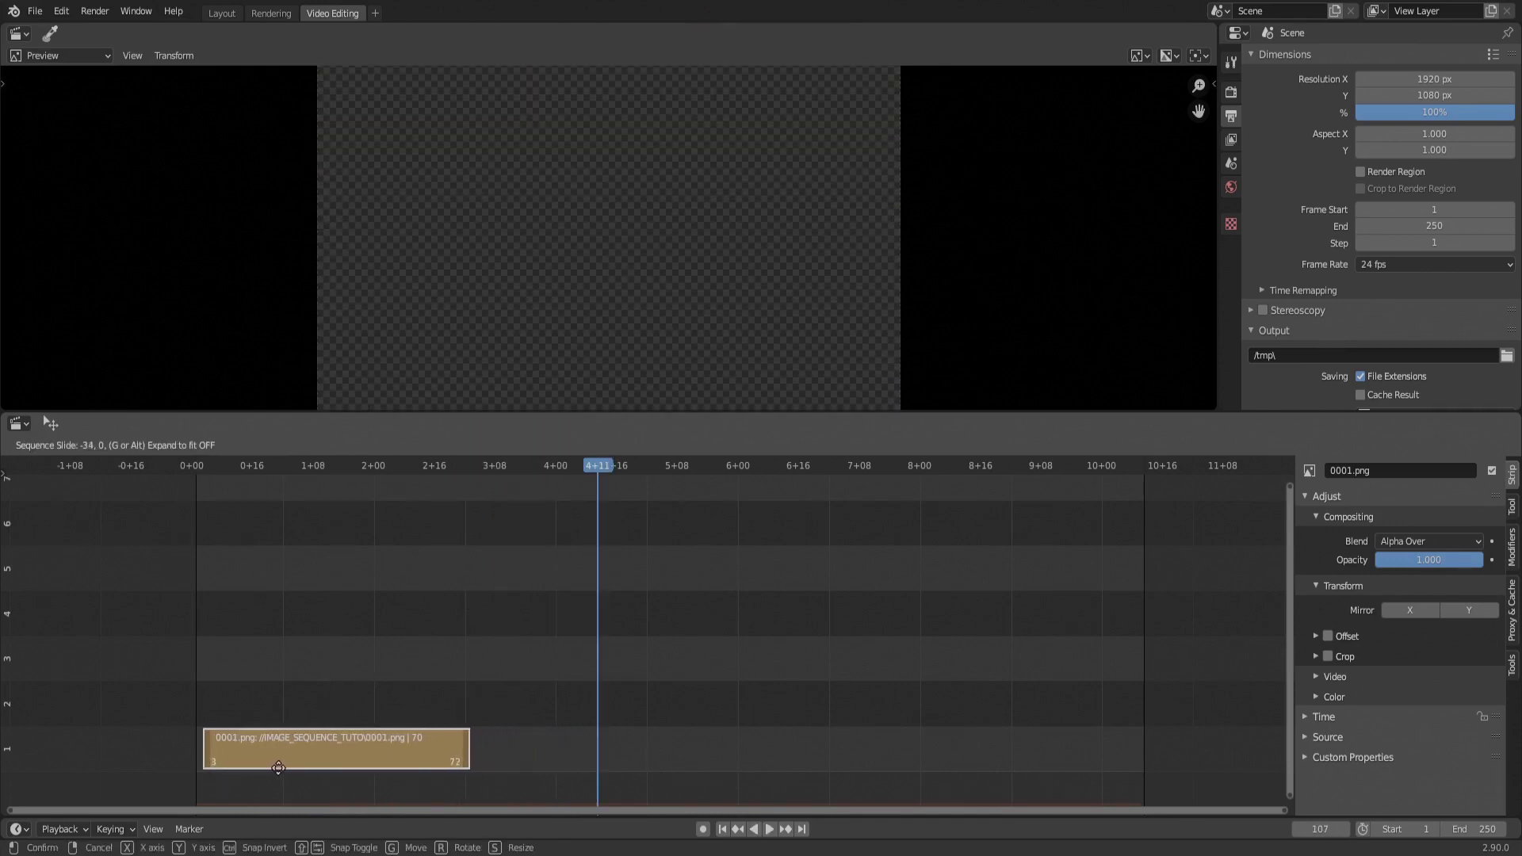
left_click(274, 767)
Add the image sequences of two more shots and place their strips end to end after the first strip on channel 1
left_click_drag(195, 695, 684, 665)
key("shift+a")
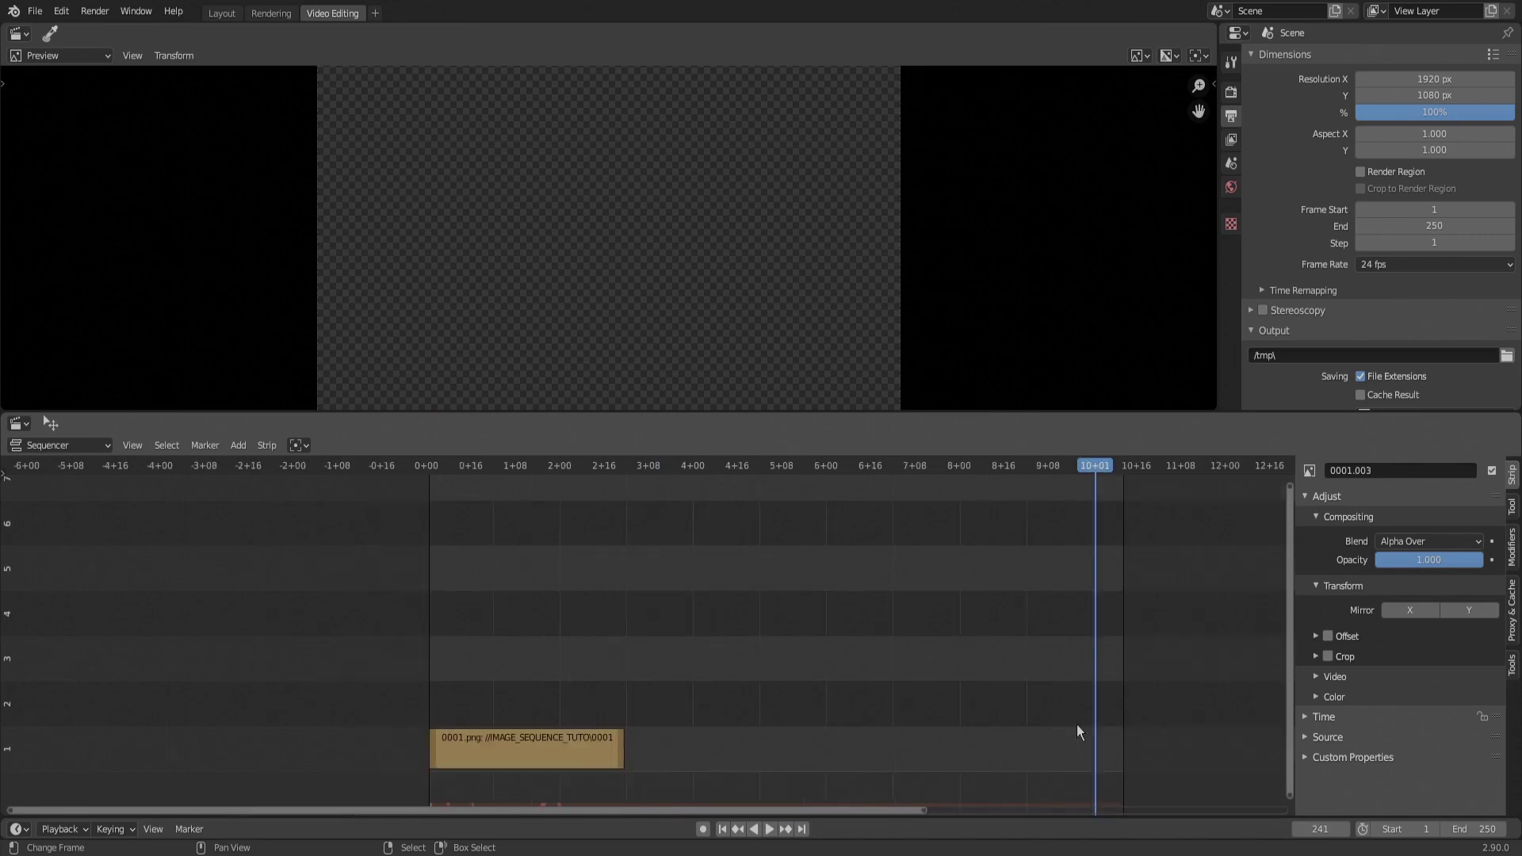
key("g")
left_click(306, 744)
key("shift+a")
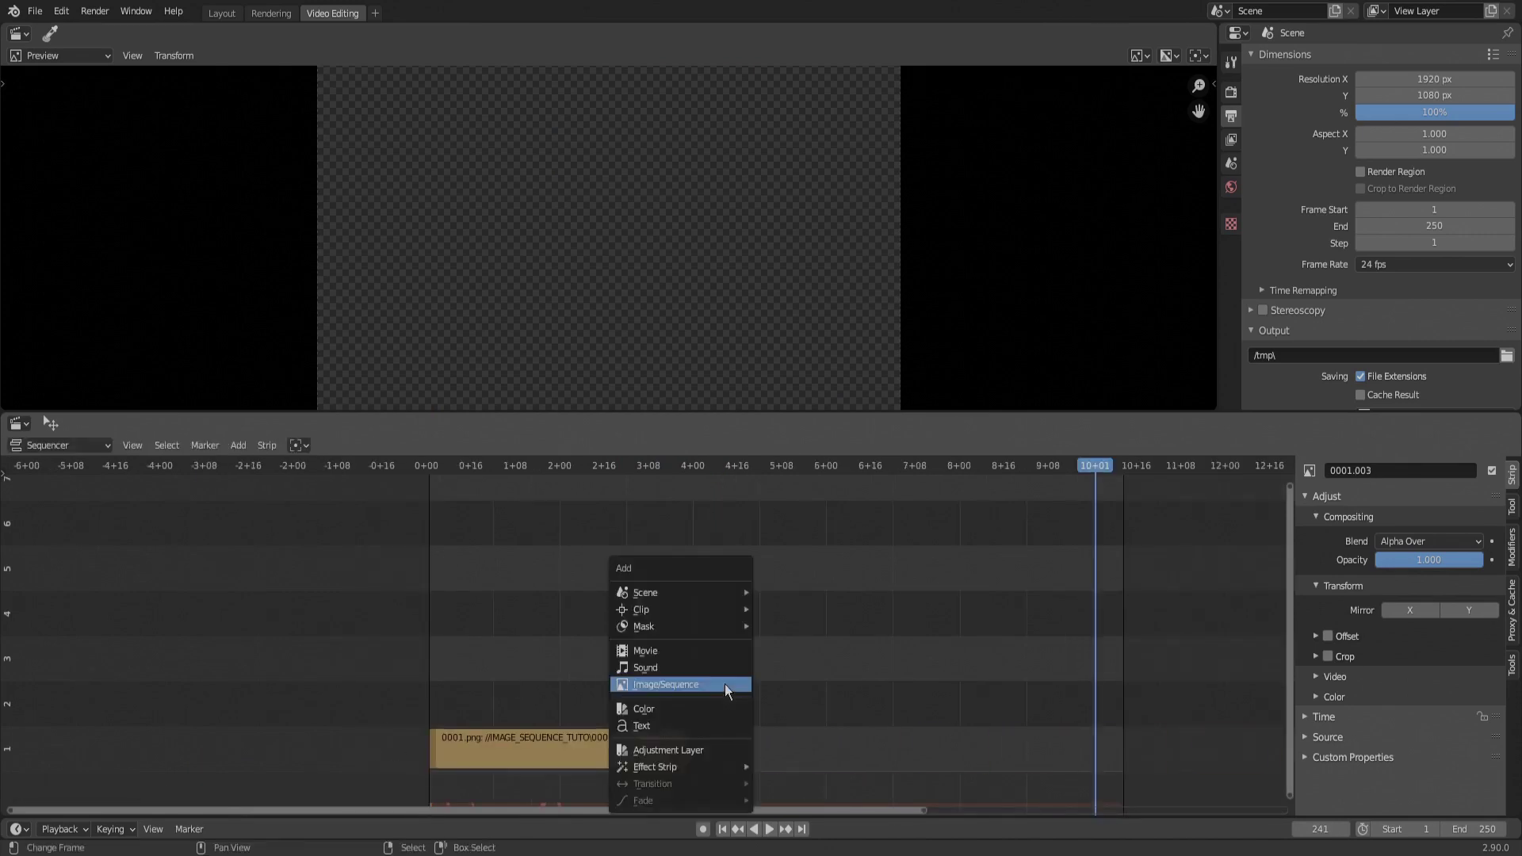
key("g")
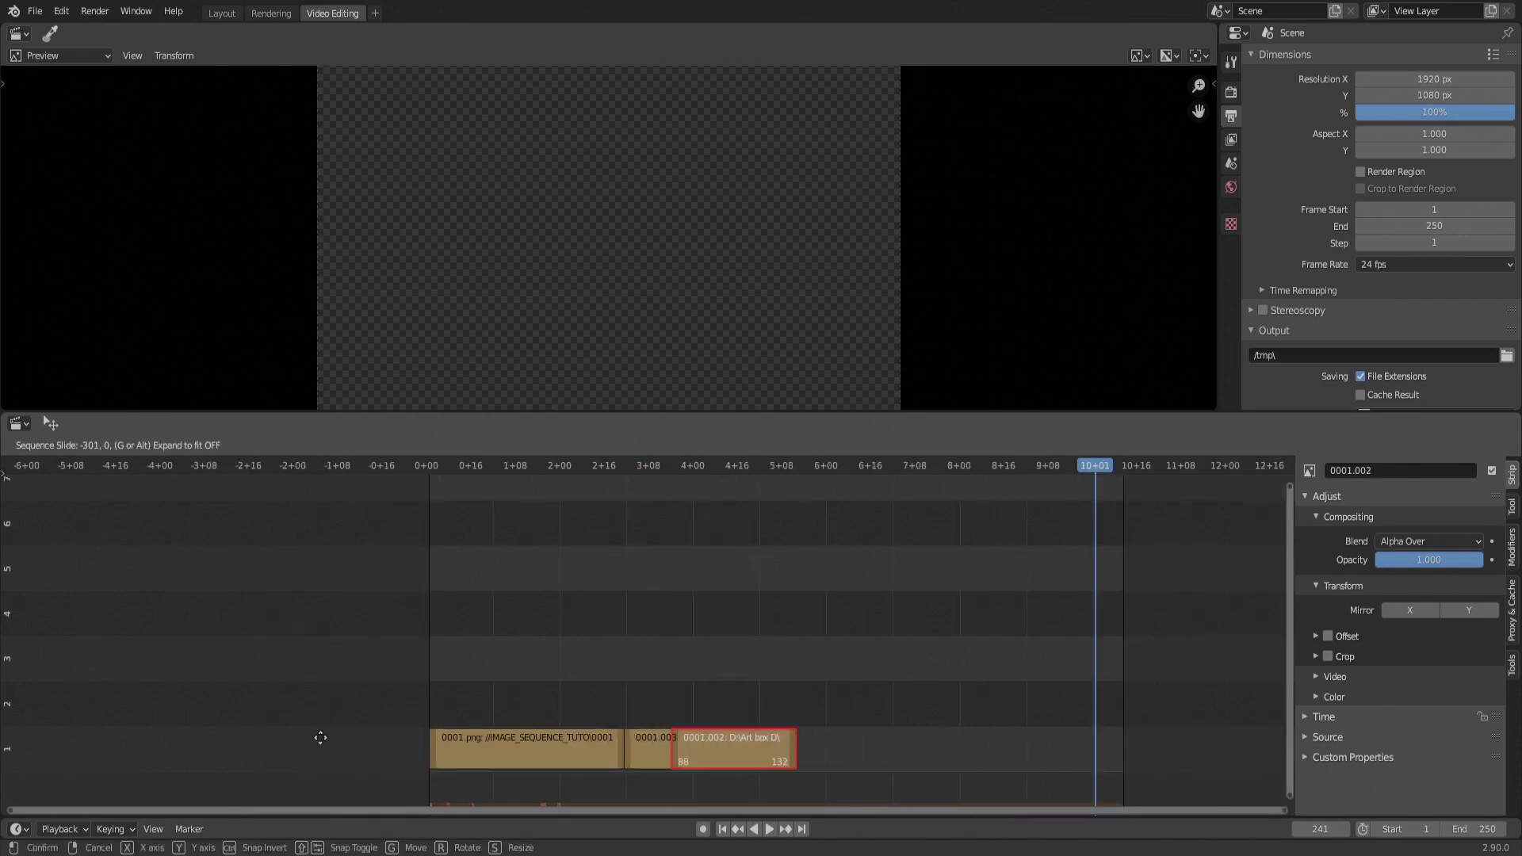
left_click(468, 661)
Play back and scrub through the three assembled strips up to the end of the last one
key("space")
left_click_drag(467, 660, 808, 658)
key("space")
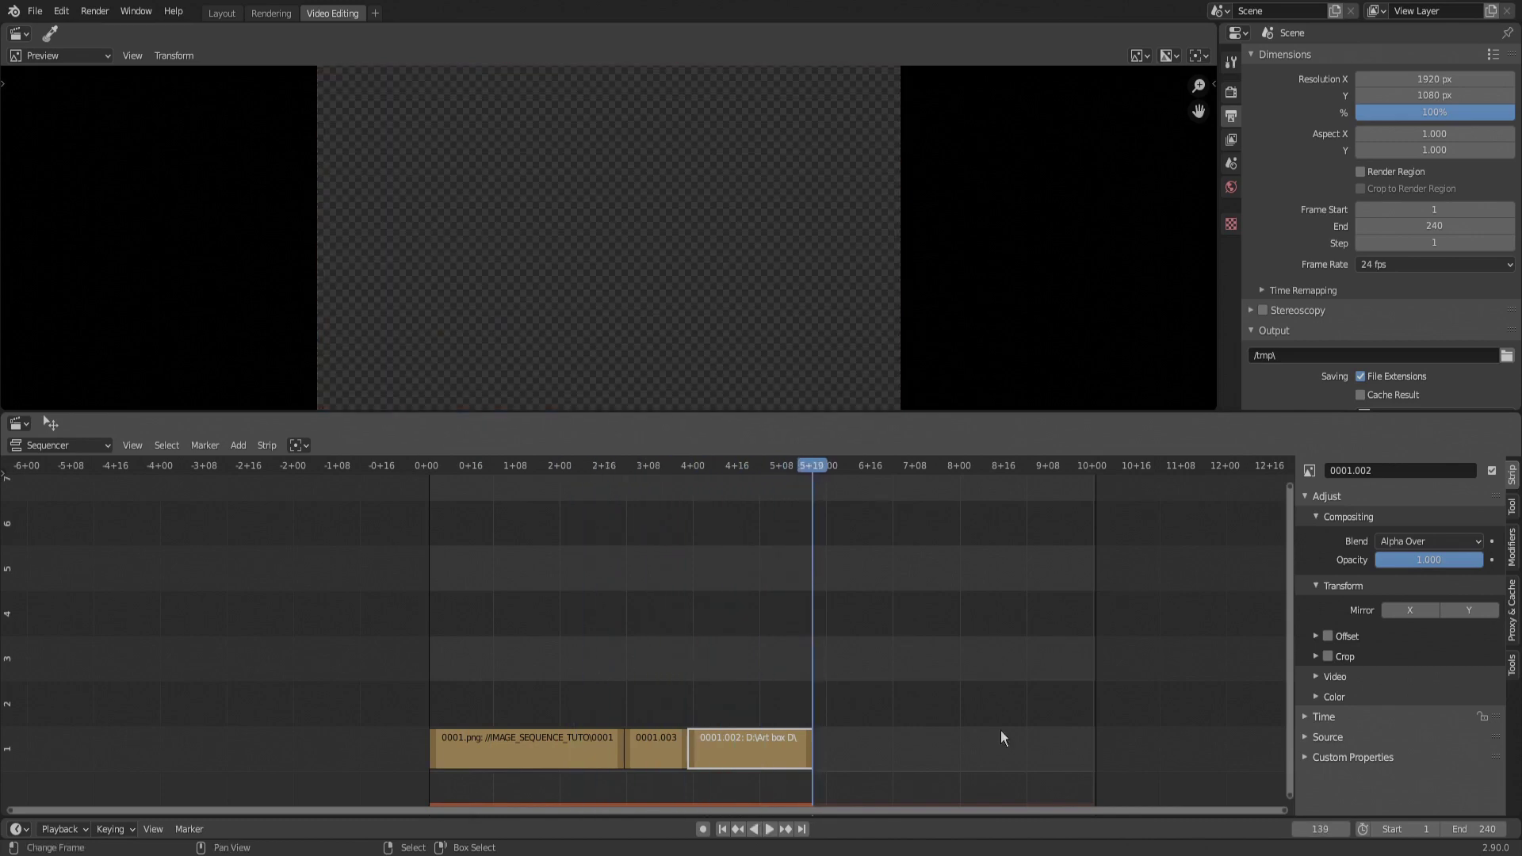
Set the scene's end frame to 139 so the frame range stops at the end of the last strip
mouse_move(1320, 828)
left_mouse_down()
mouse_move(1305, 829)
mouse_move(1321, 829)
left_mouse_up()
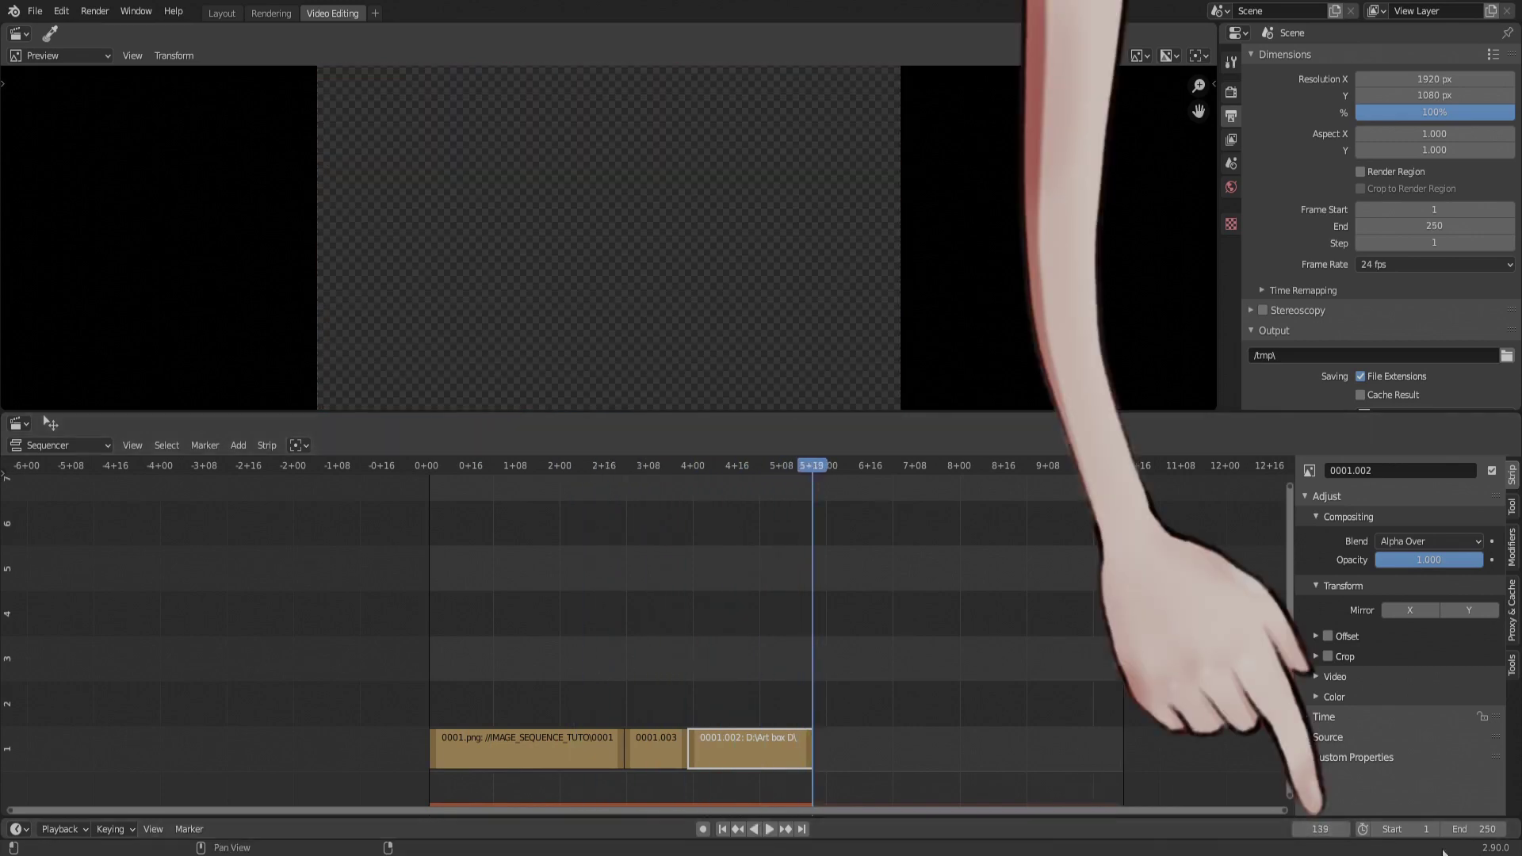
left_click(1467, 831)
type("139")
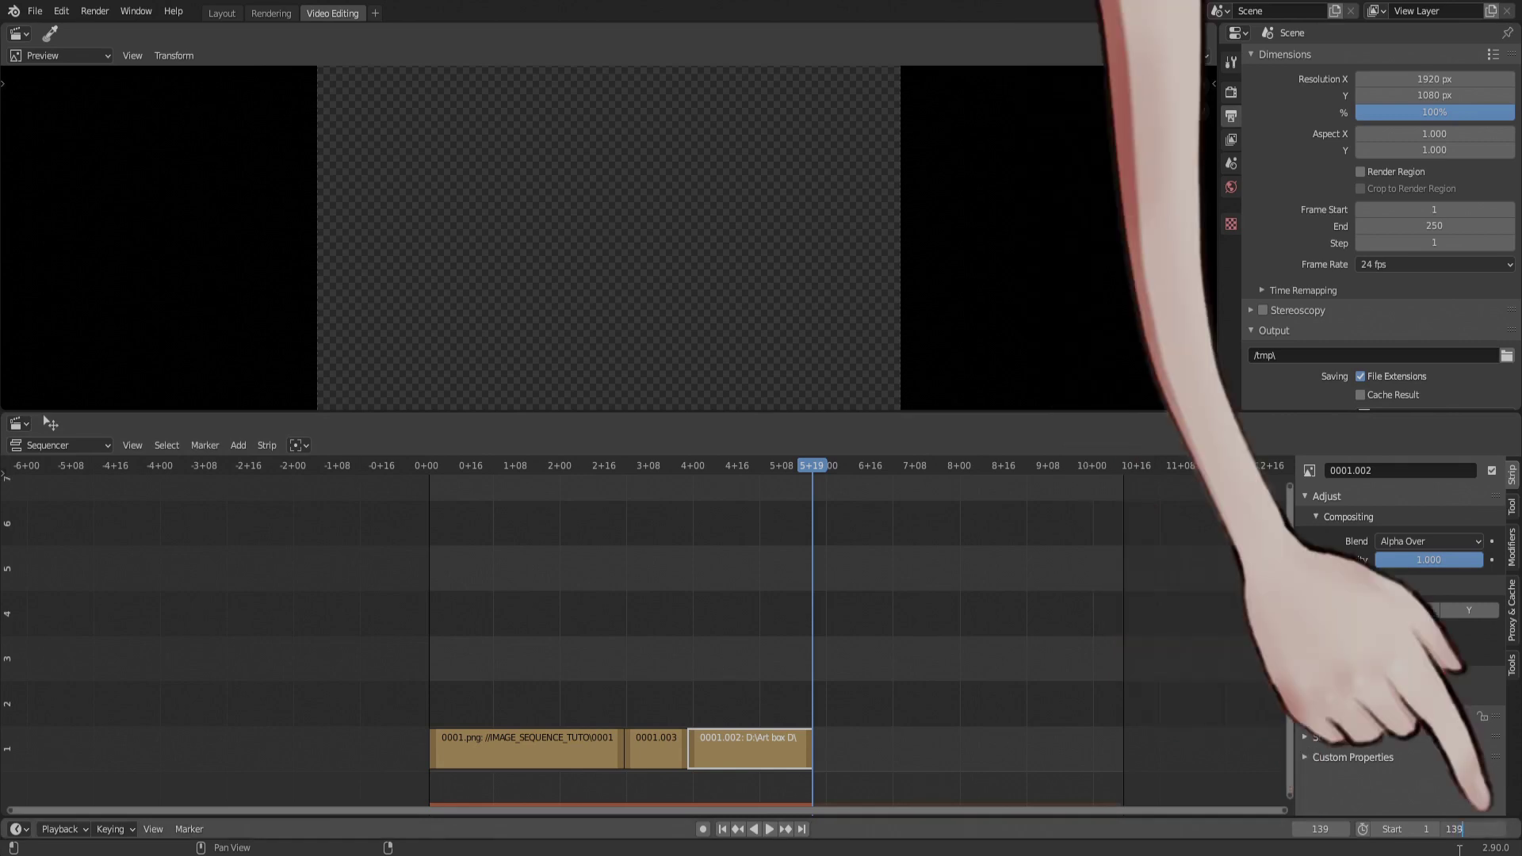
key("Return")
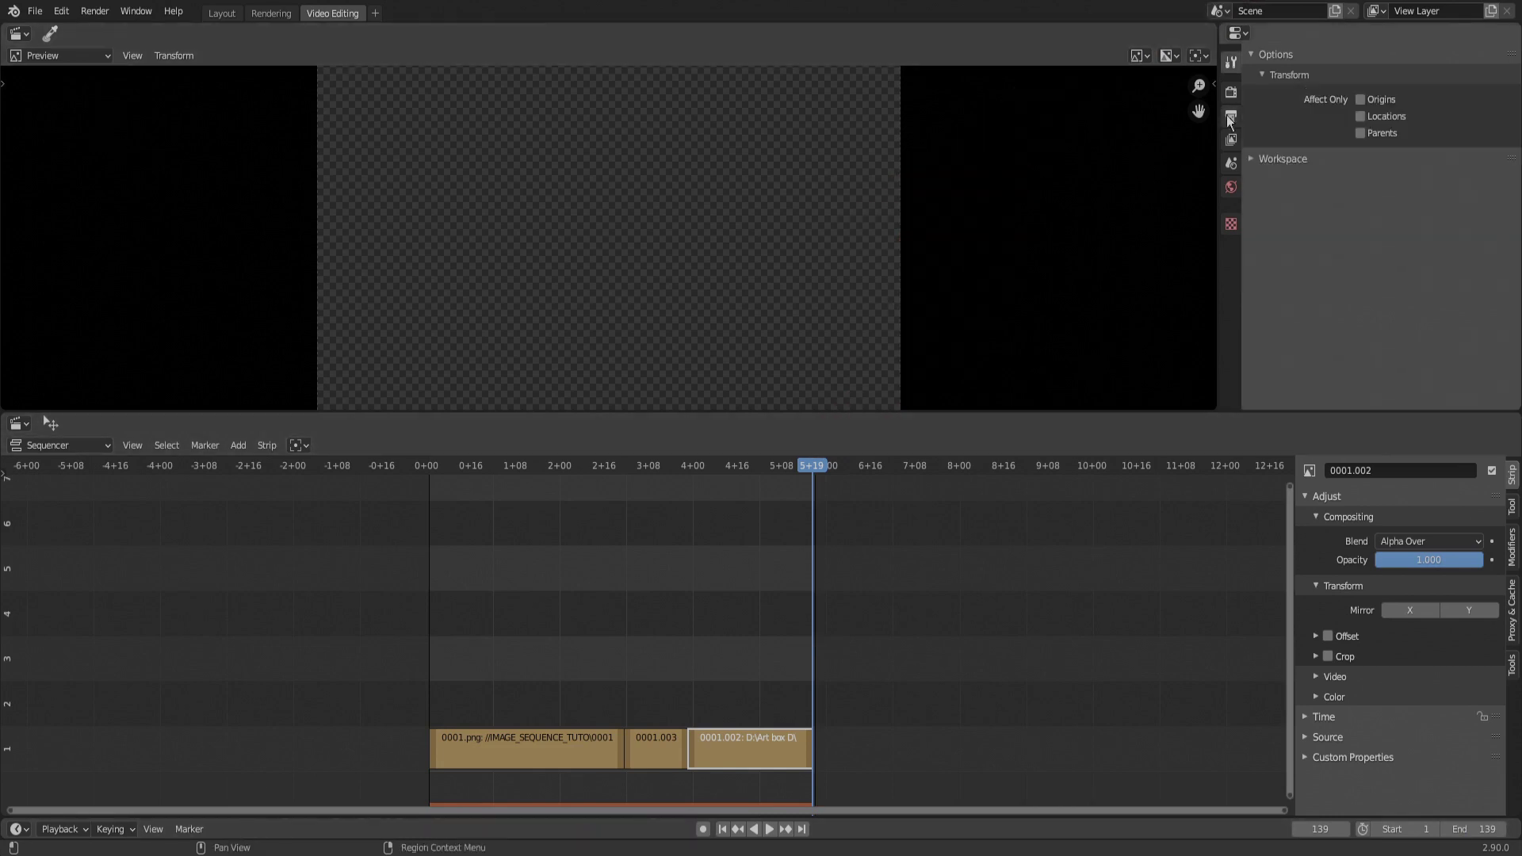
Change the scene's output file format from PNG to FFmpeg video
left_click(1231, 118)
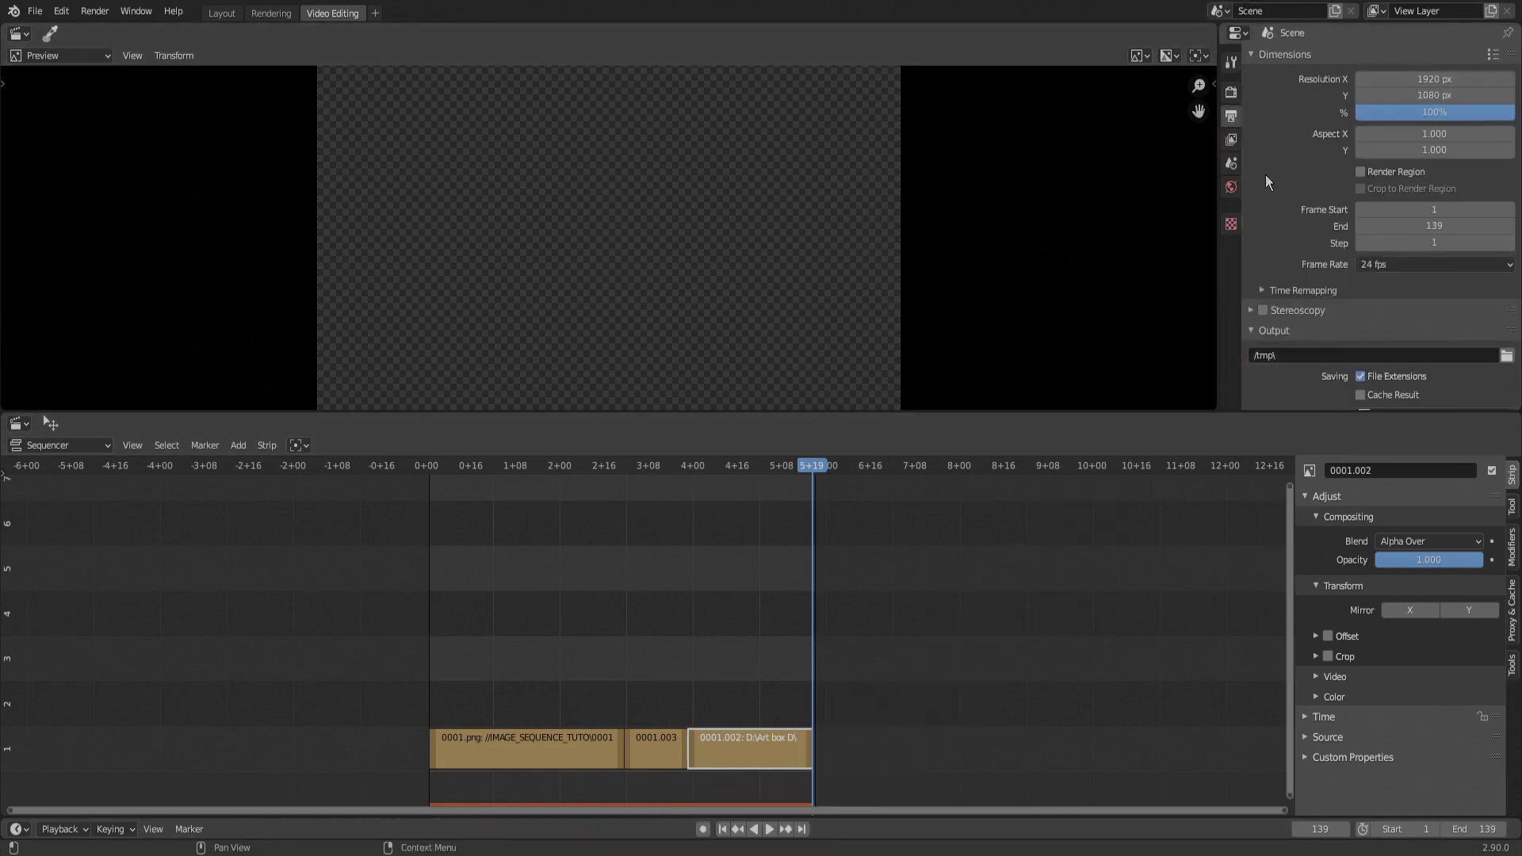
scroll(1295, 218, "down", 5)
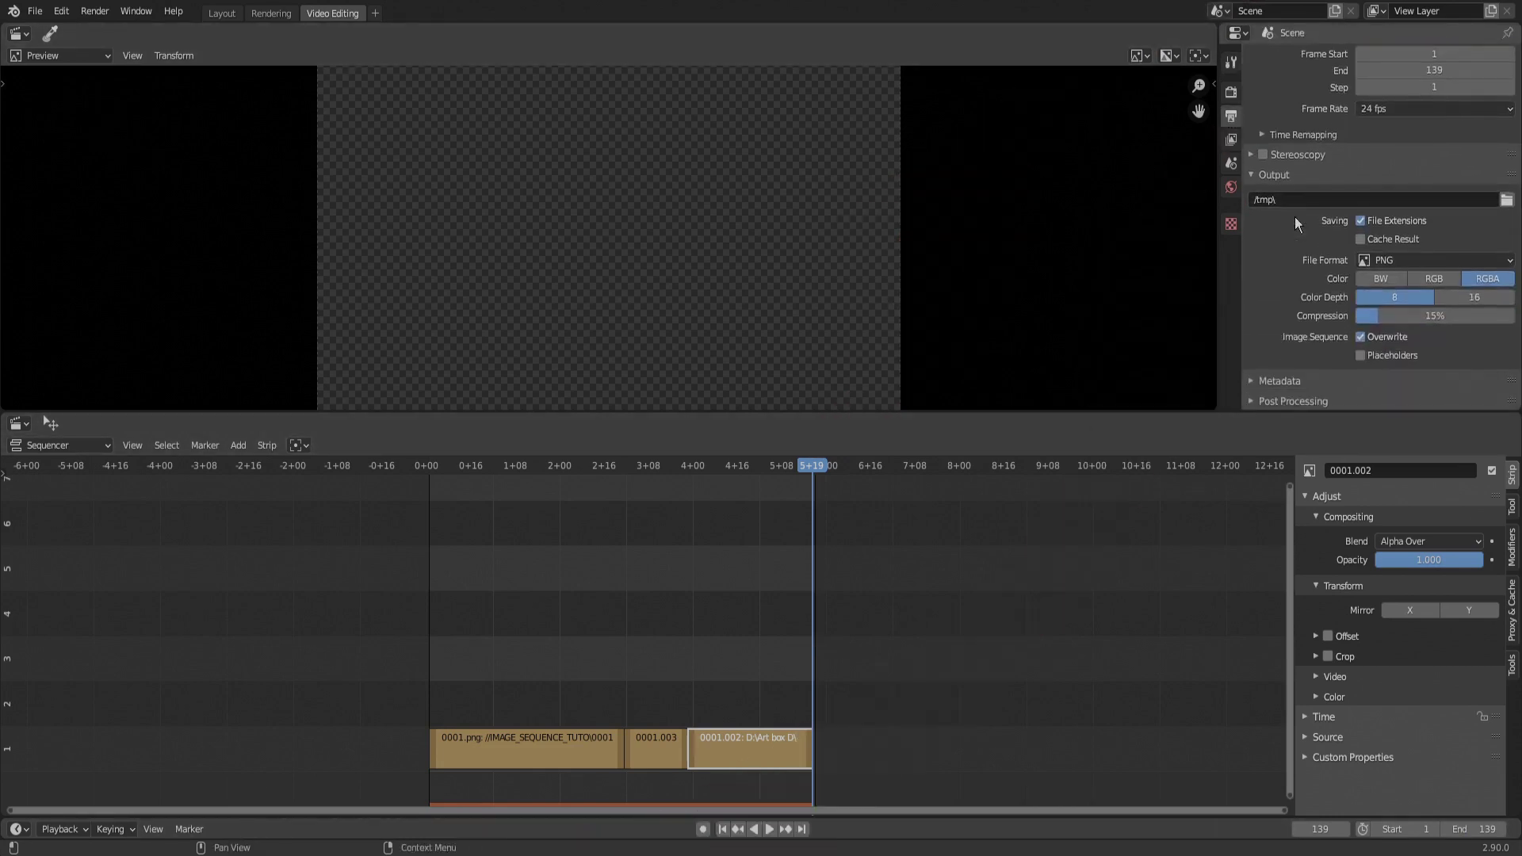
left_click(1376, 262)
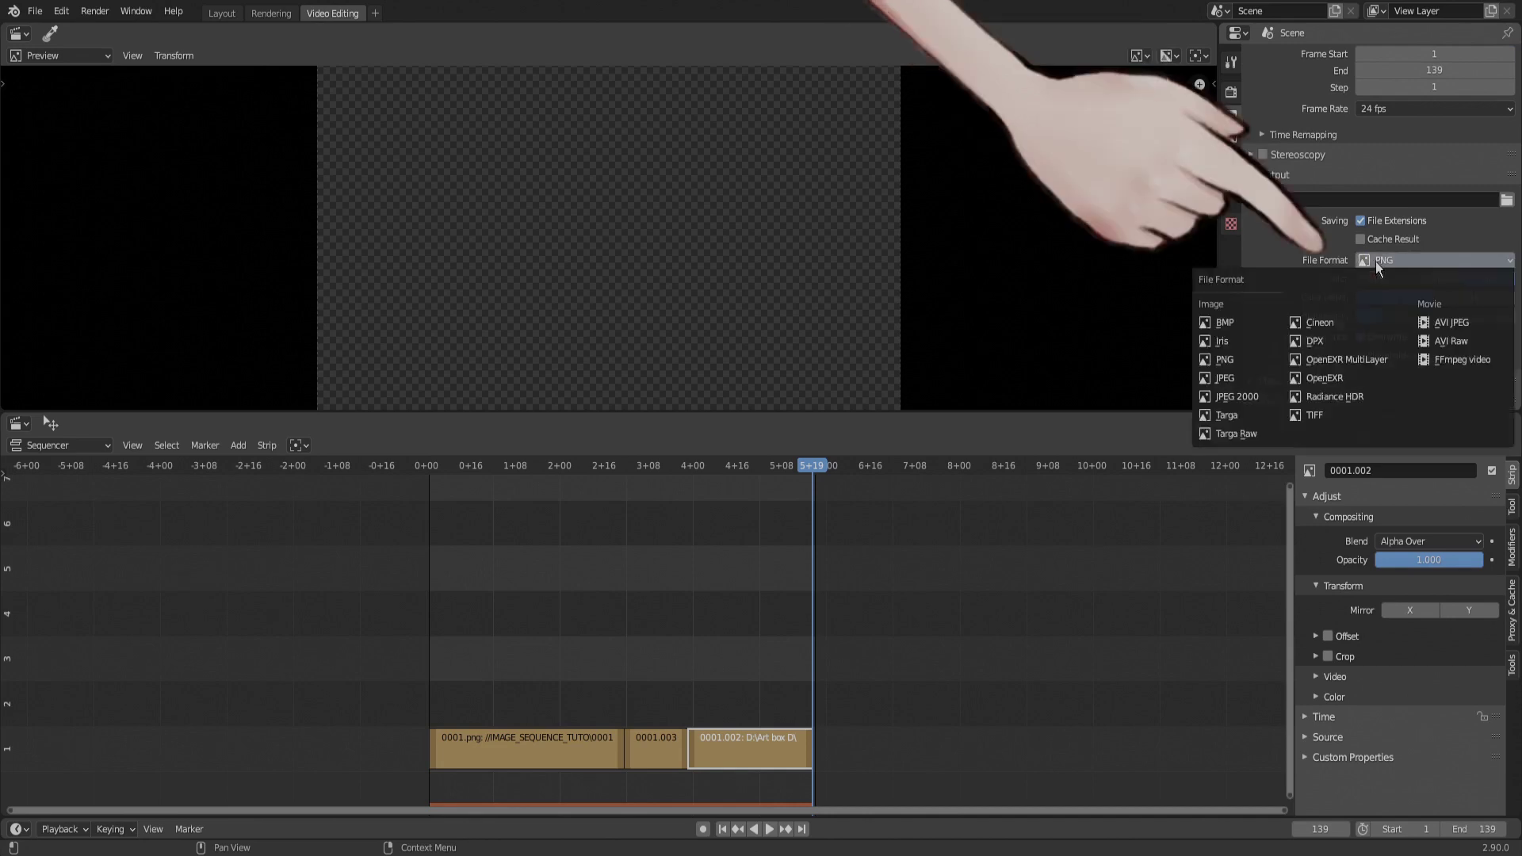
left_click(1462, 361)
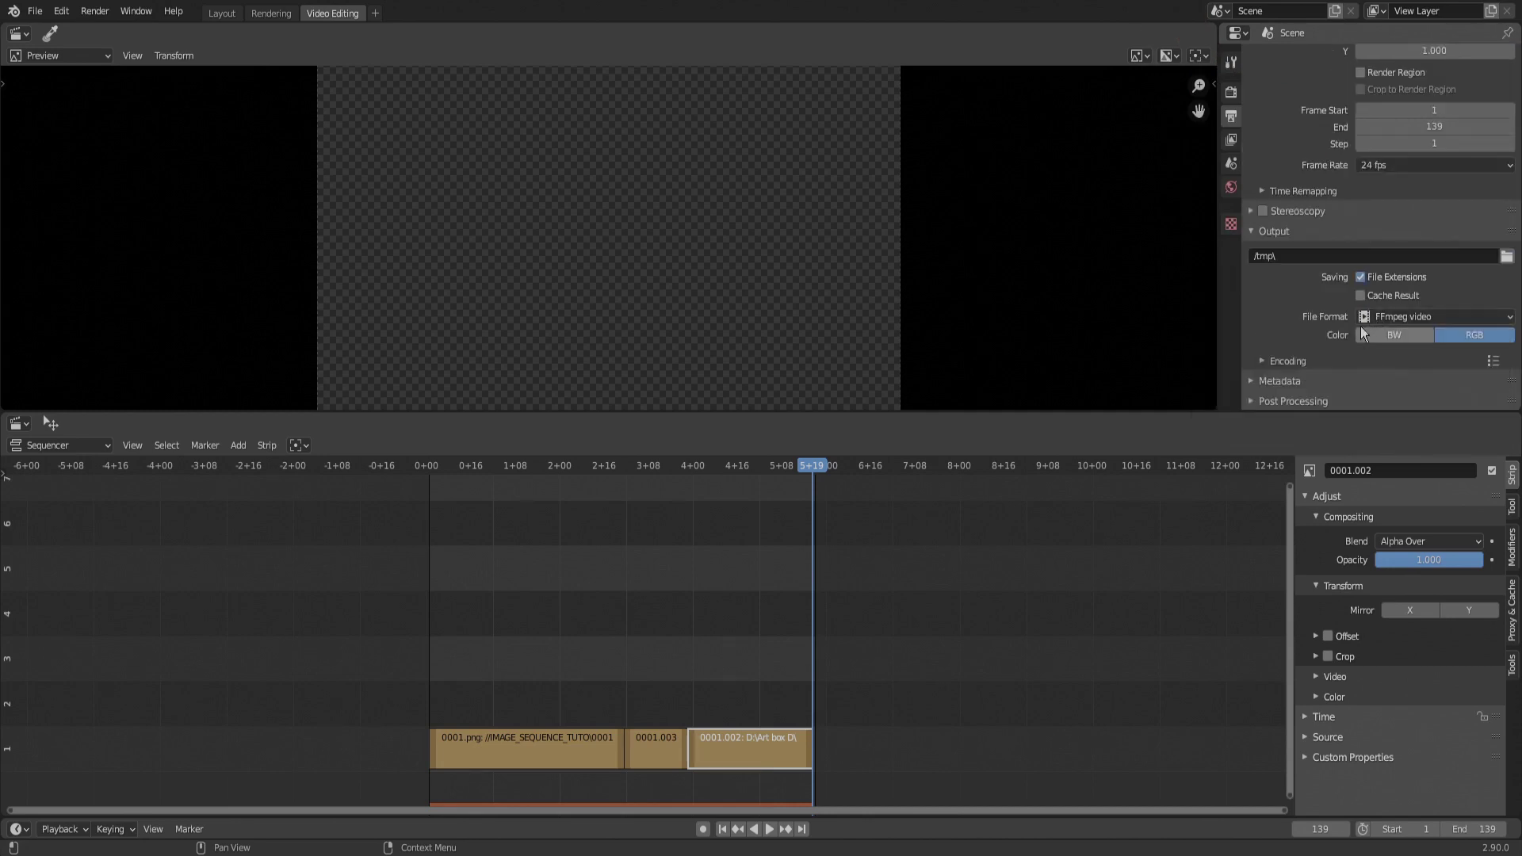
Set the video encoding container to MPEG-4
left_click(1290, 362)
scroll(1280, 308, "down", 6)
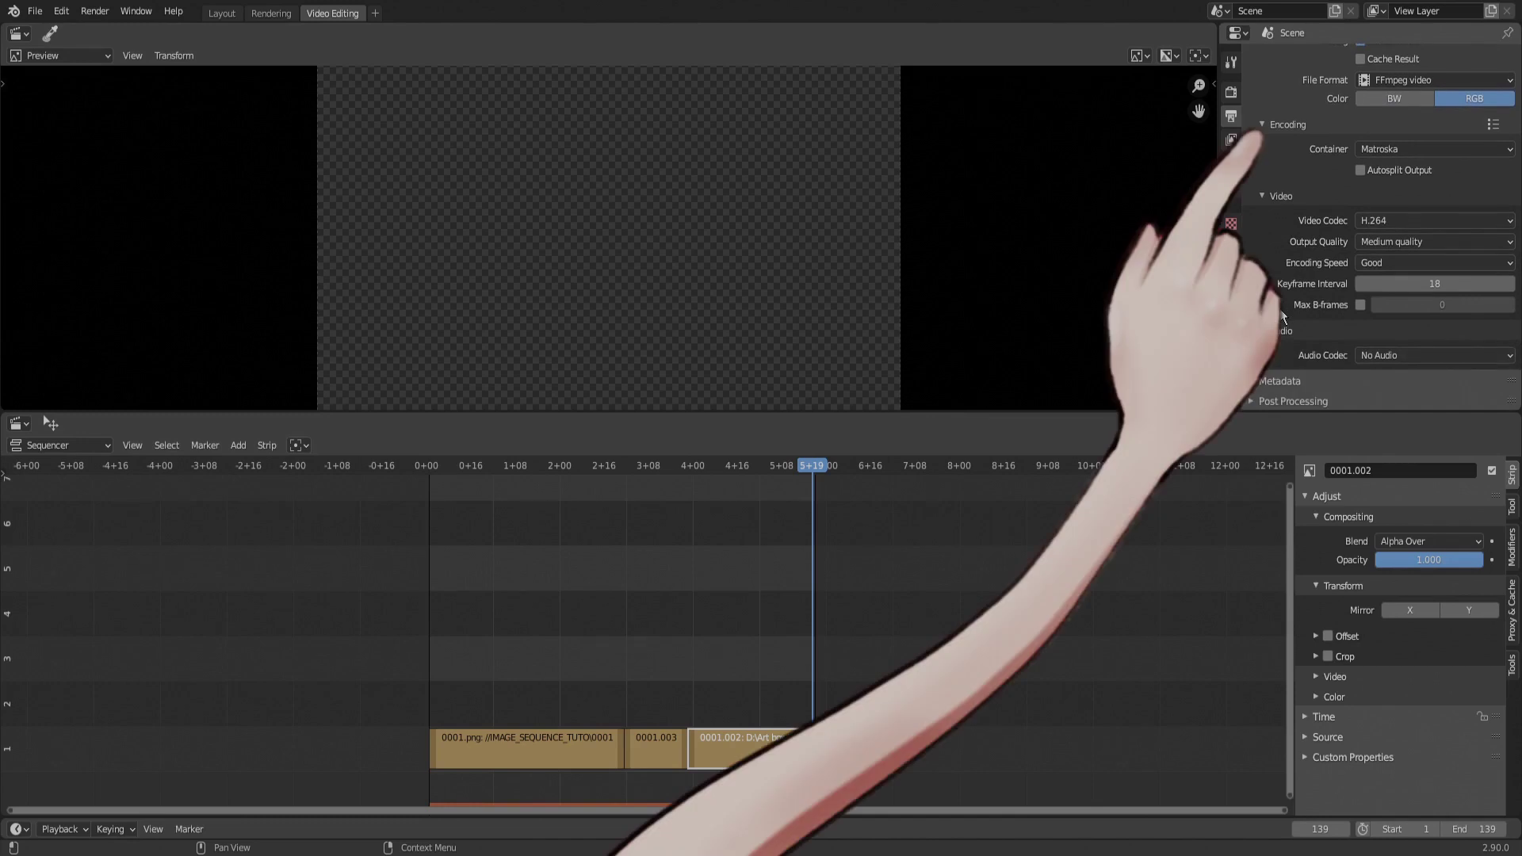
left_click(1403, 150)
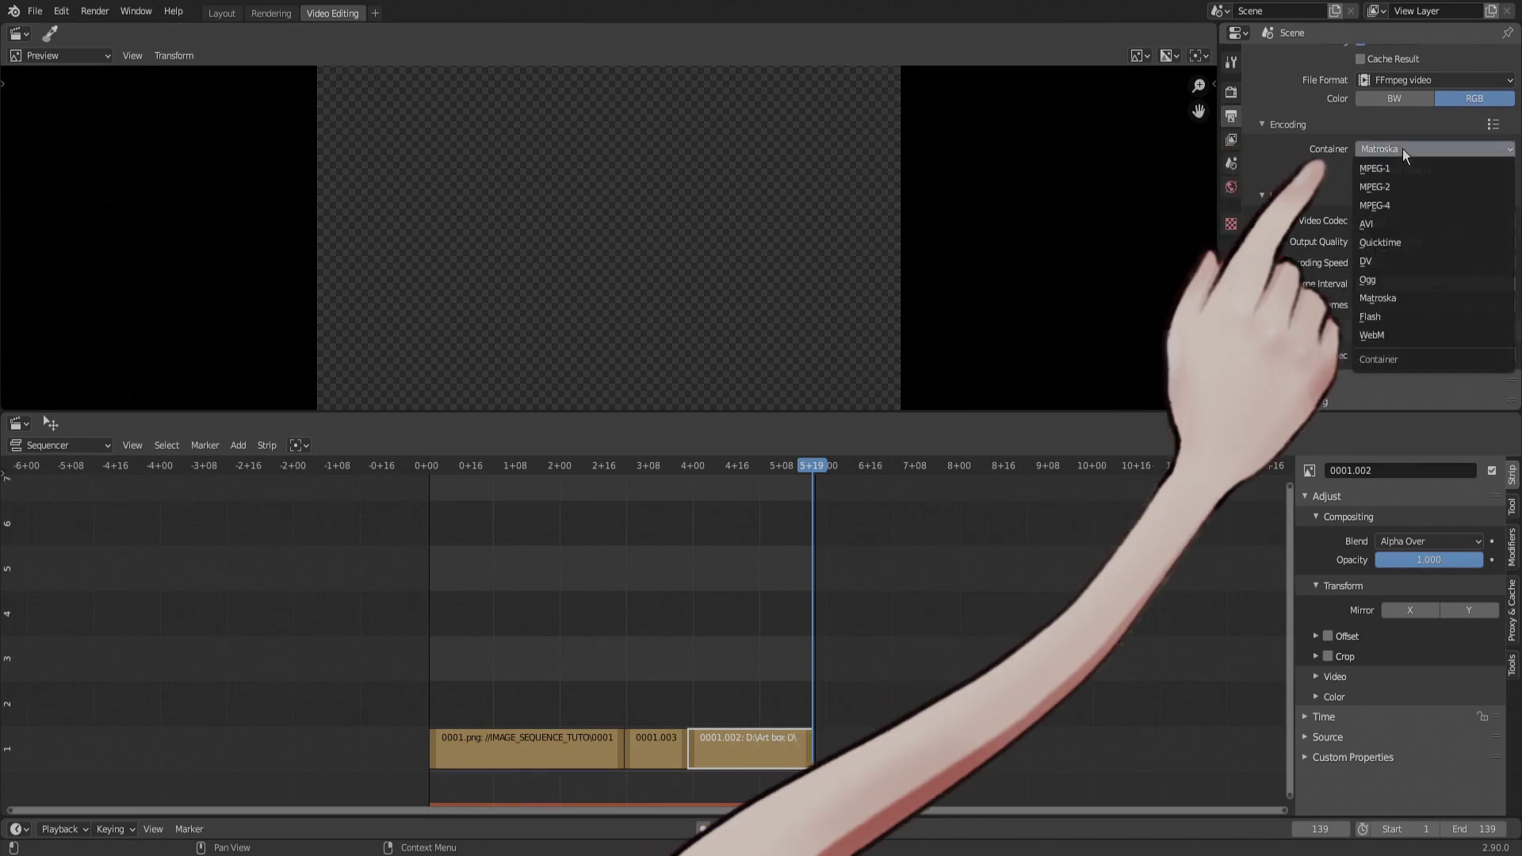
left_click(1414, 206)
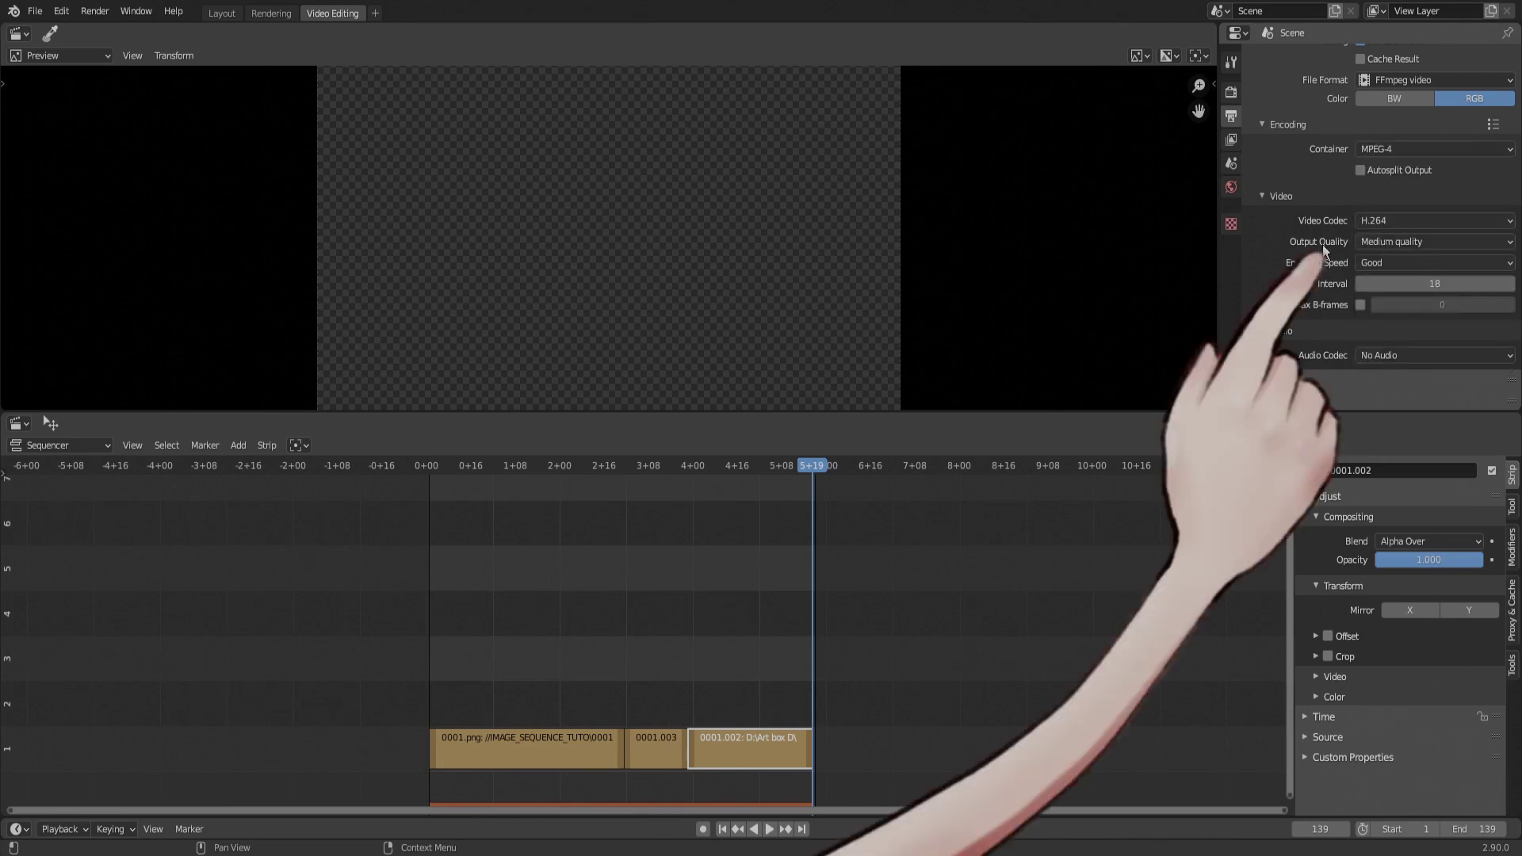
Set the video output quality to High quality and the encoding speed to Slowest
left_click(1394, 242)
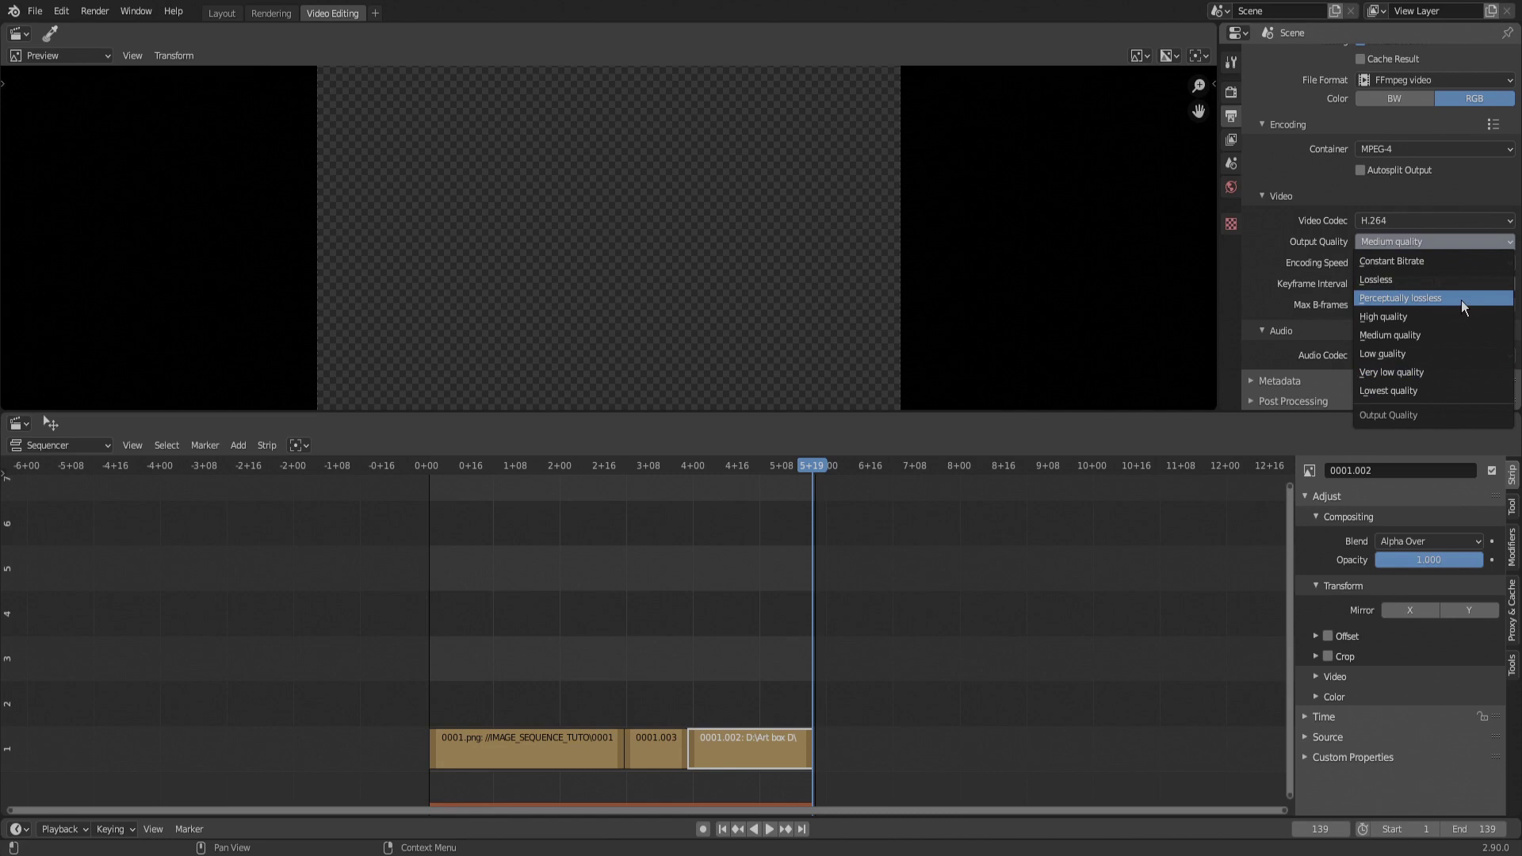
left_click(1459, 317)
left_click(1385, 243)
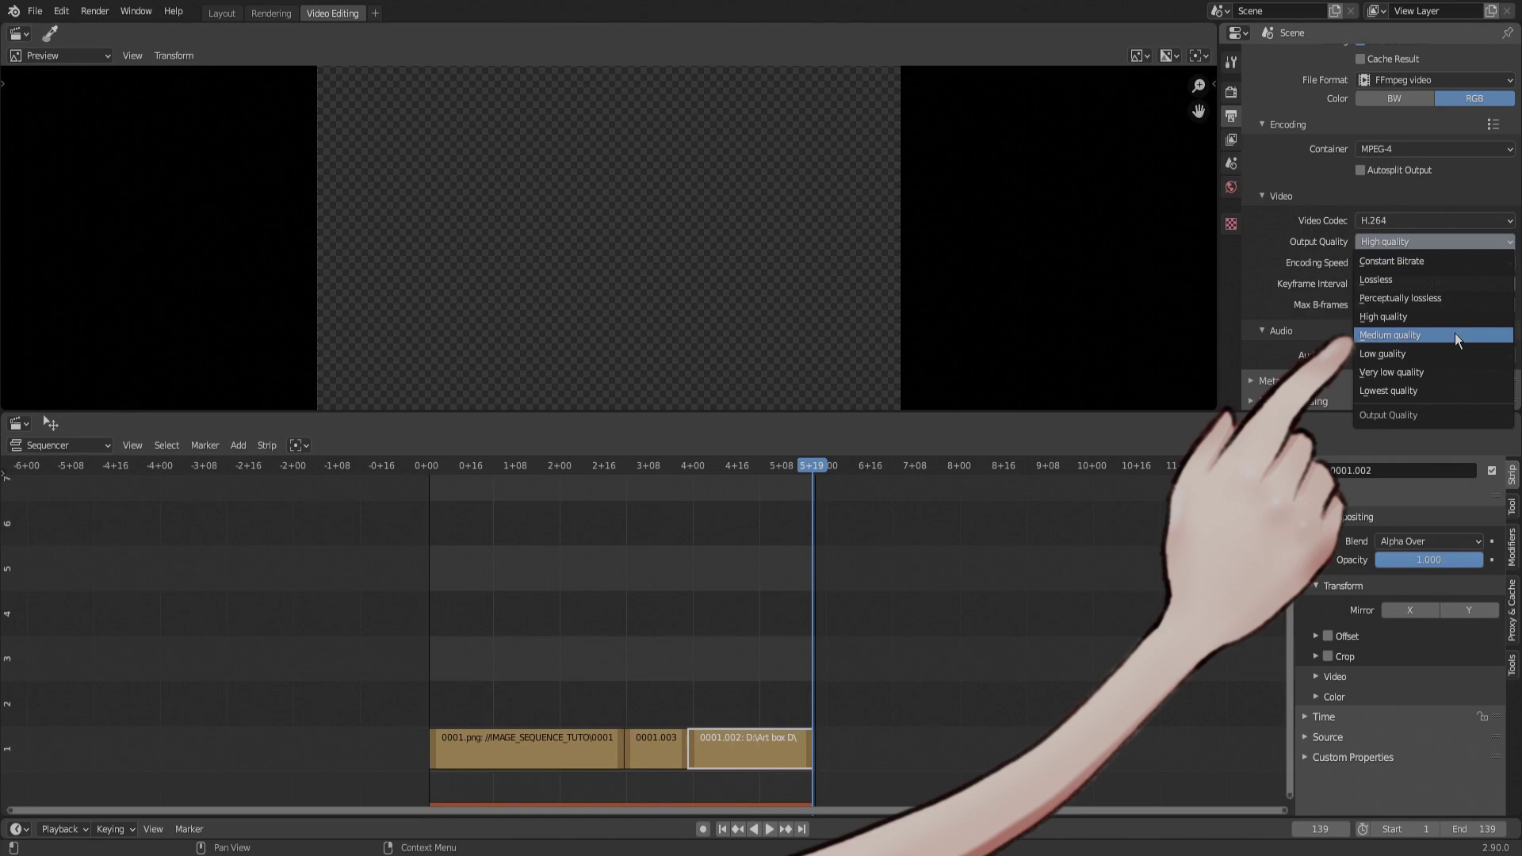
left_click(1374, 263)
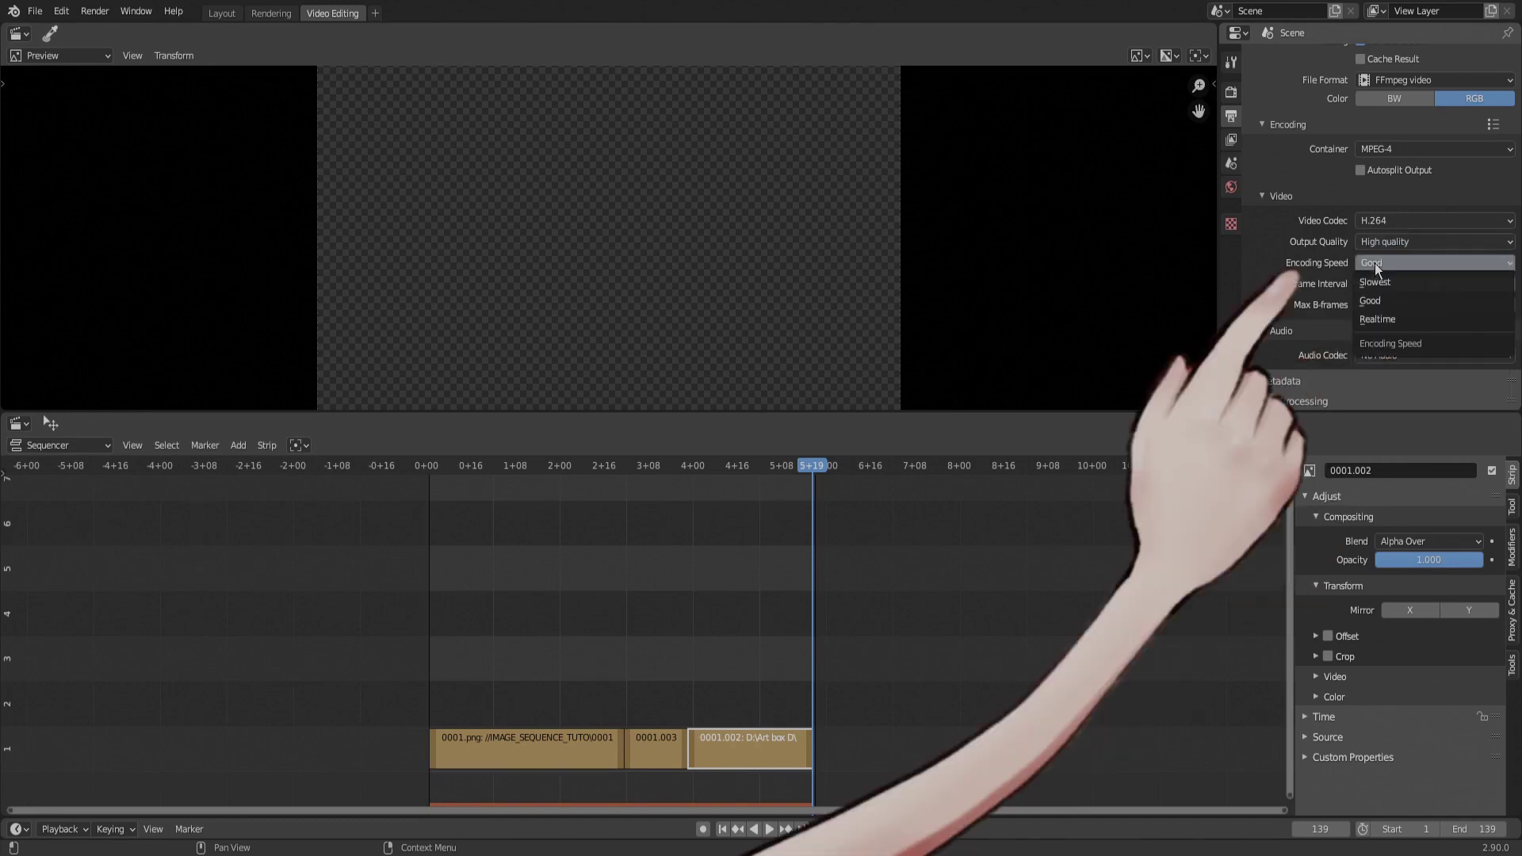
left_click(1420, 285)
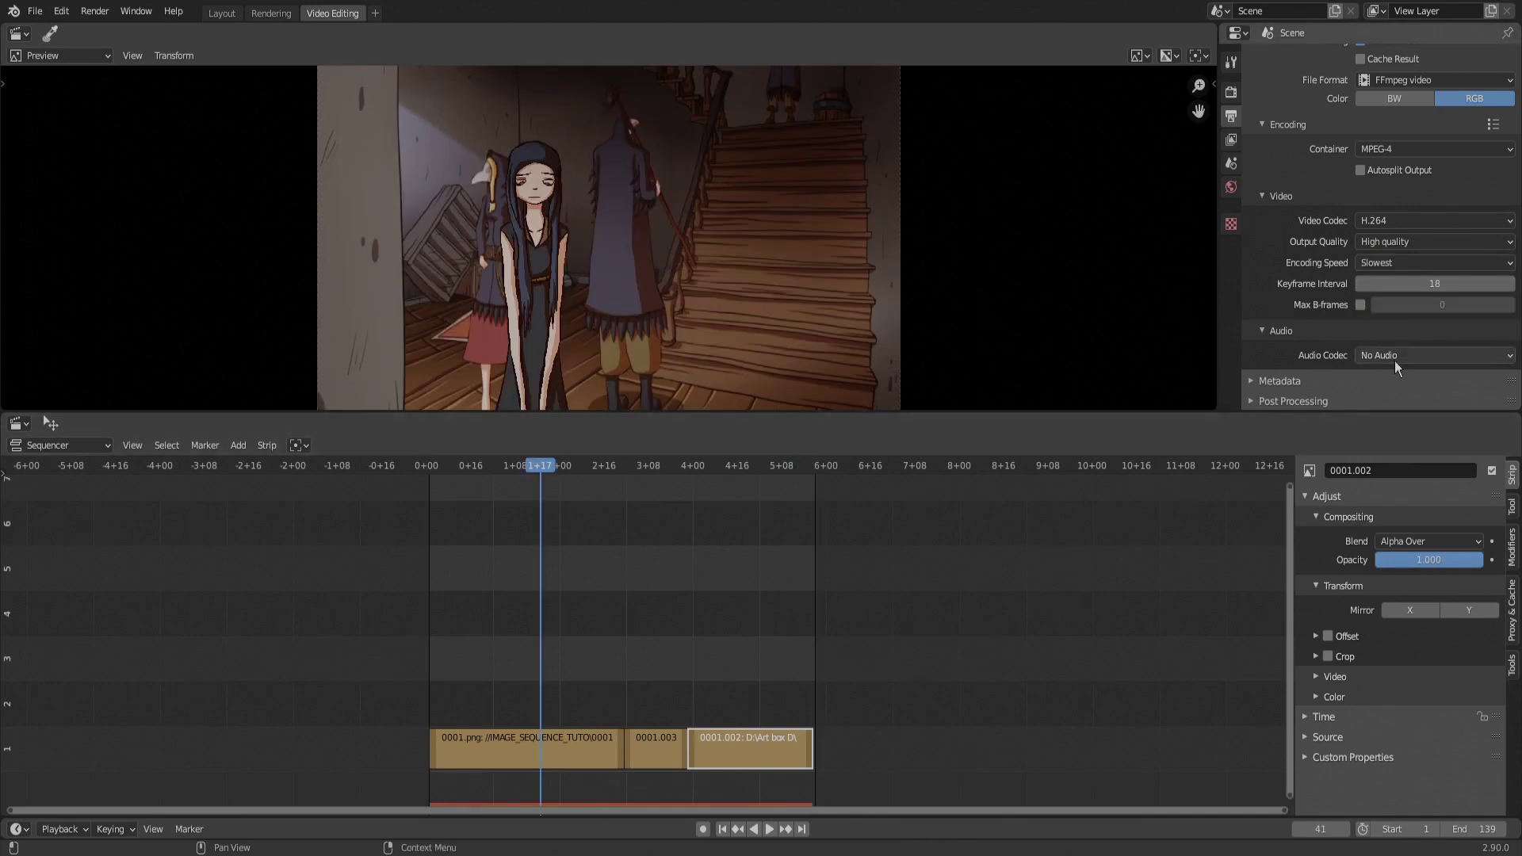
Set the audio codec to AAC and review the remaining audio encoding settings
left_click(1397, 356)
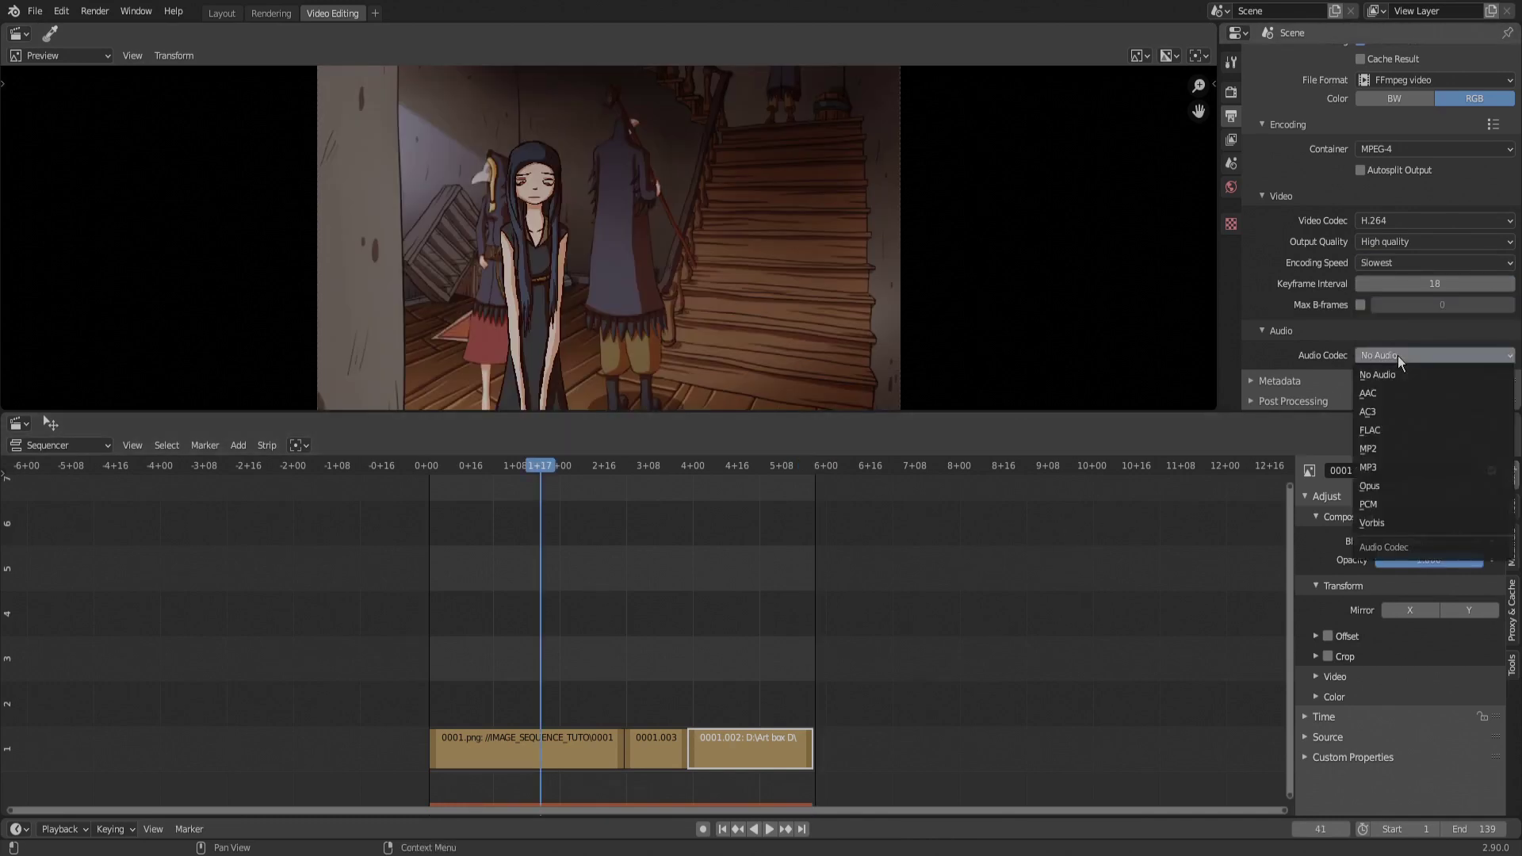
left_click(1420, 392)
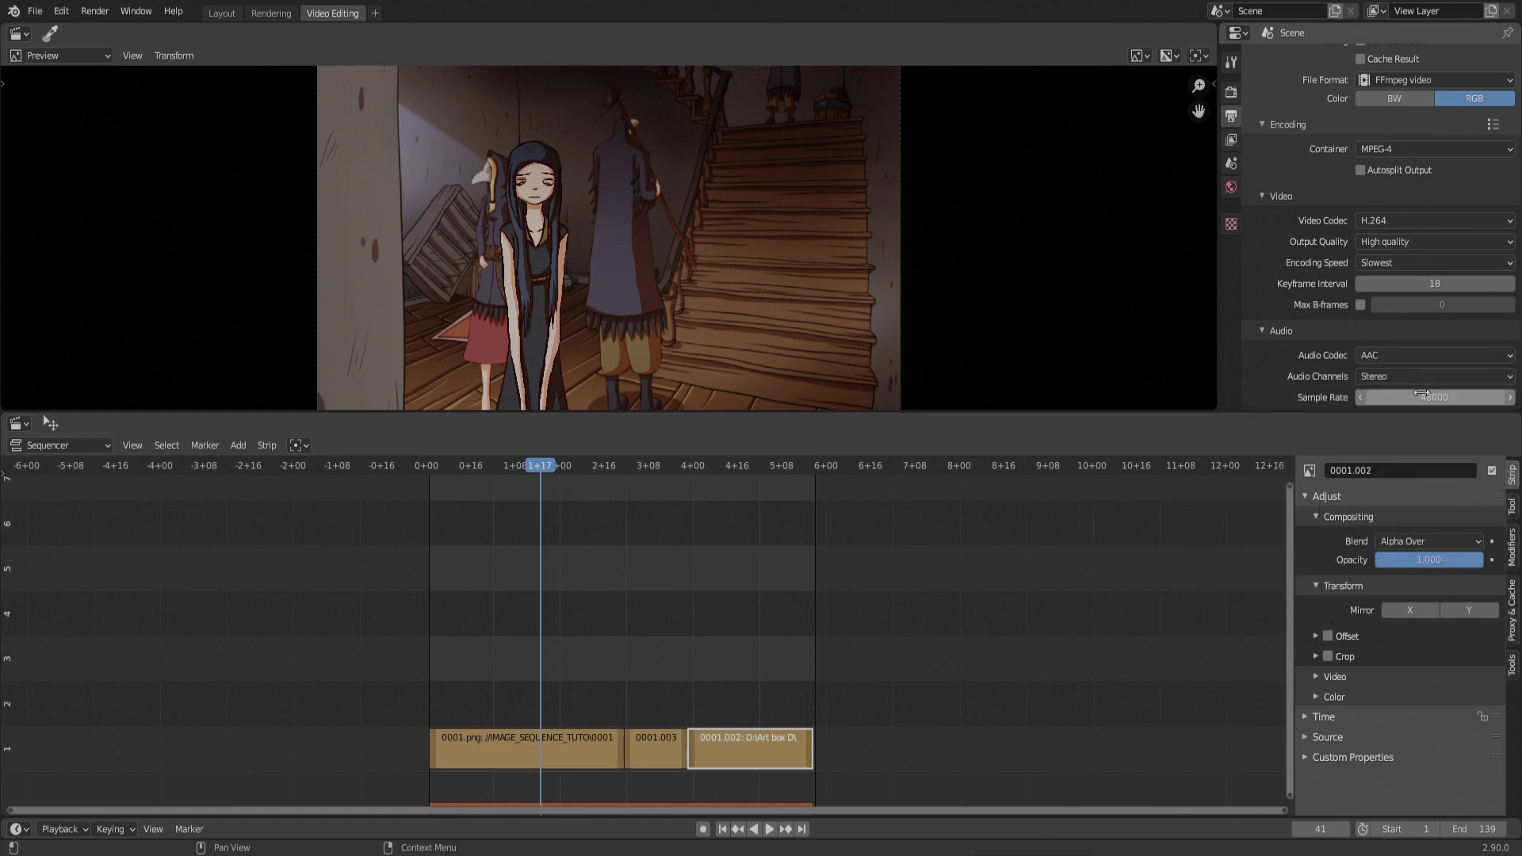
scroll(1310, 354, "down", 3)
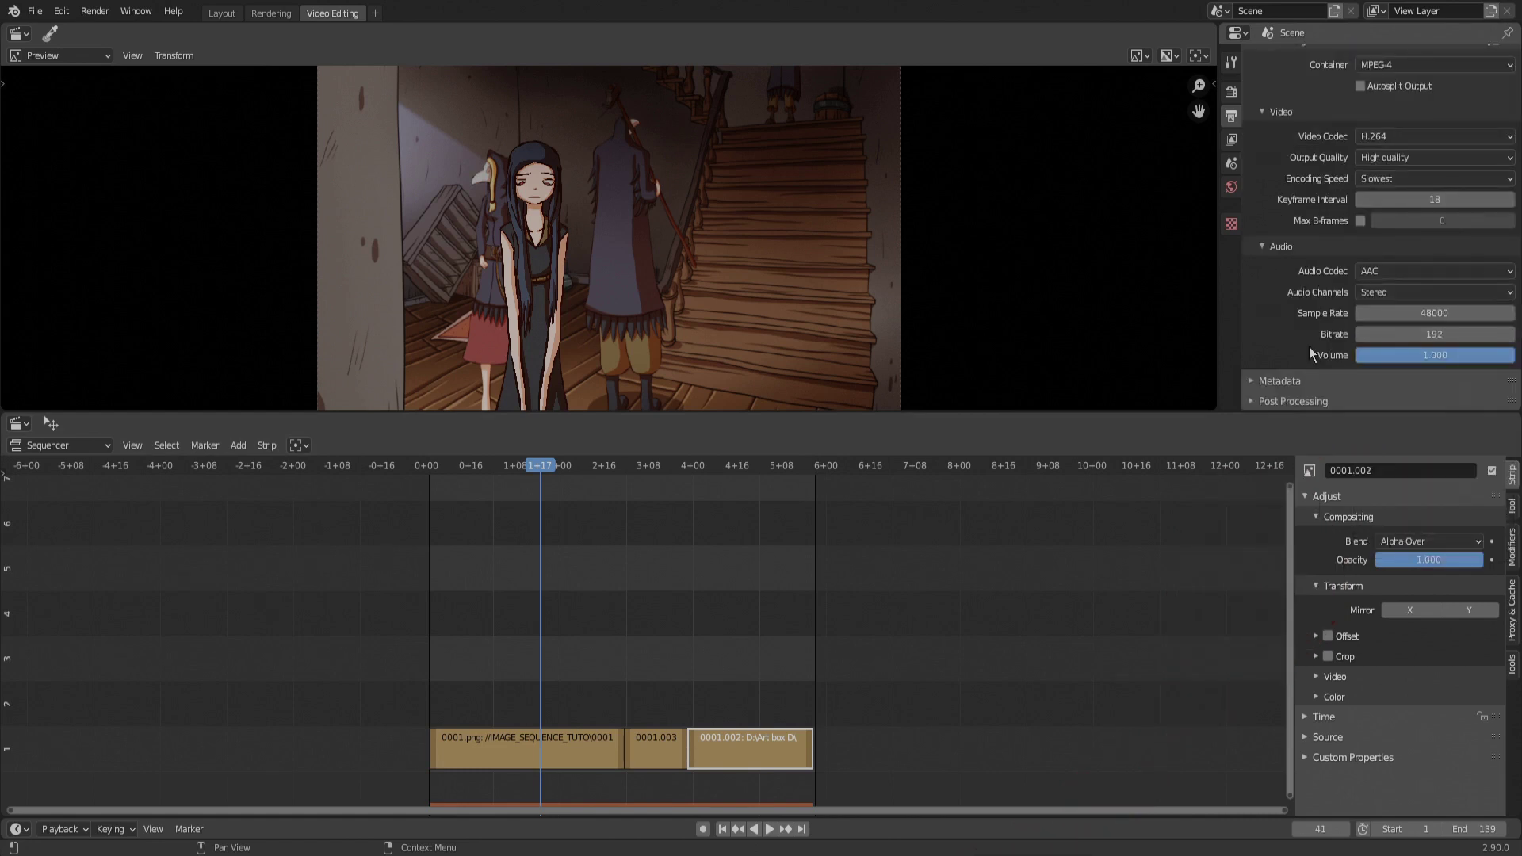
Compare the output resolution with the source resolution of each of the three image strips
scroll(1275, 239, "up", 15)
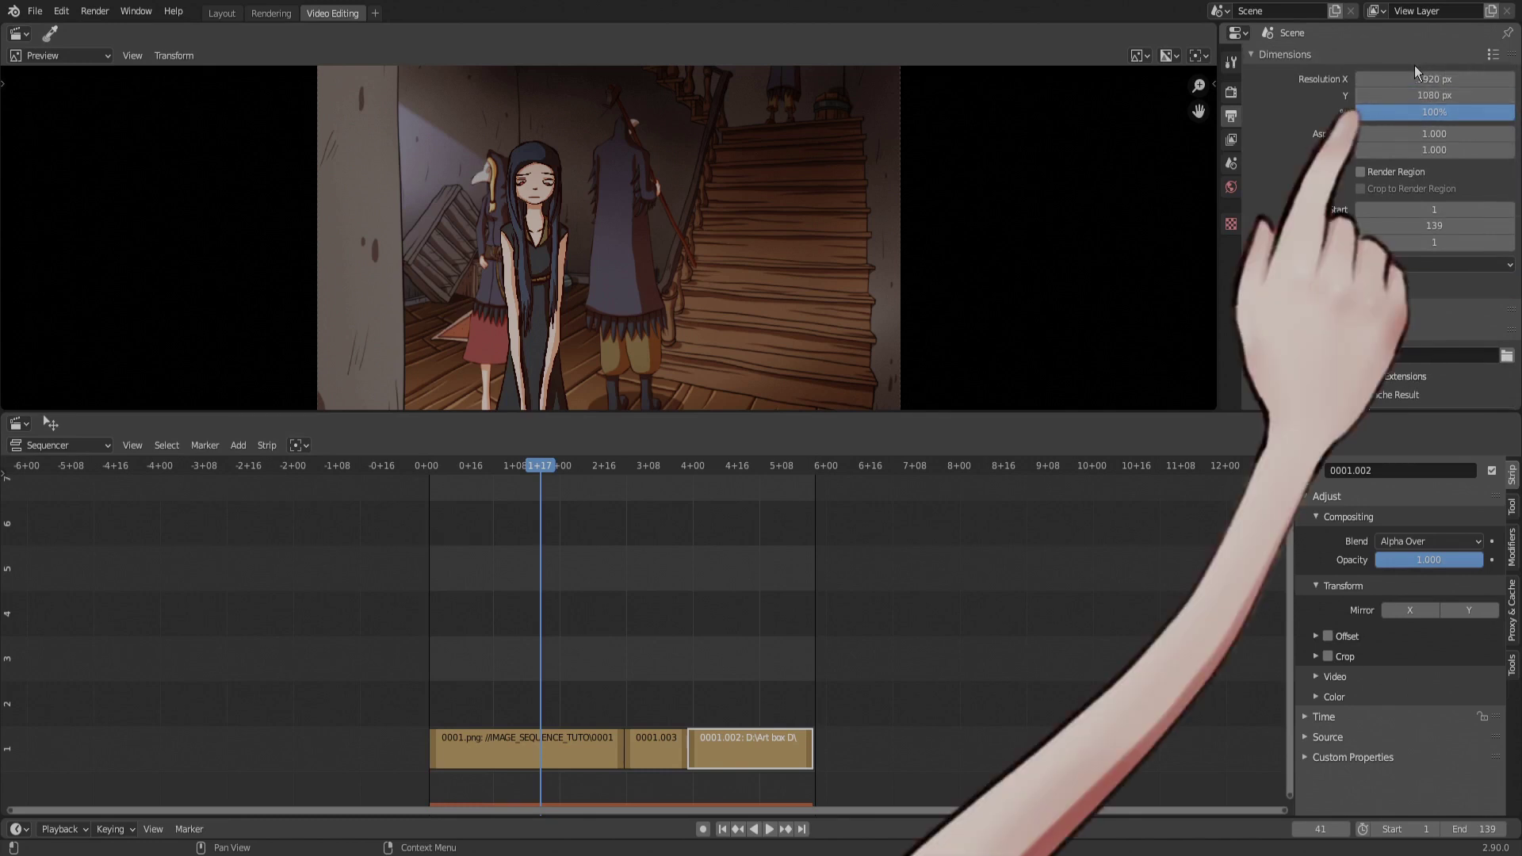
left_click(589, 741)
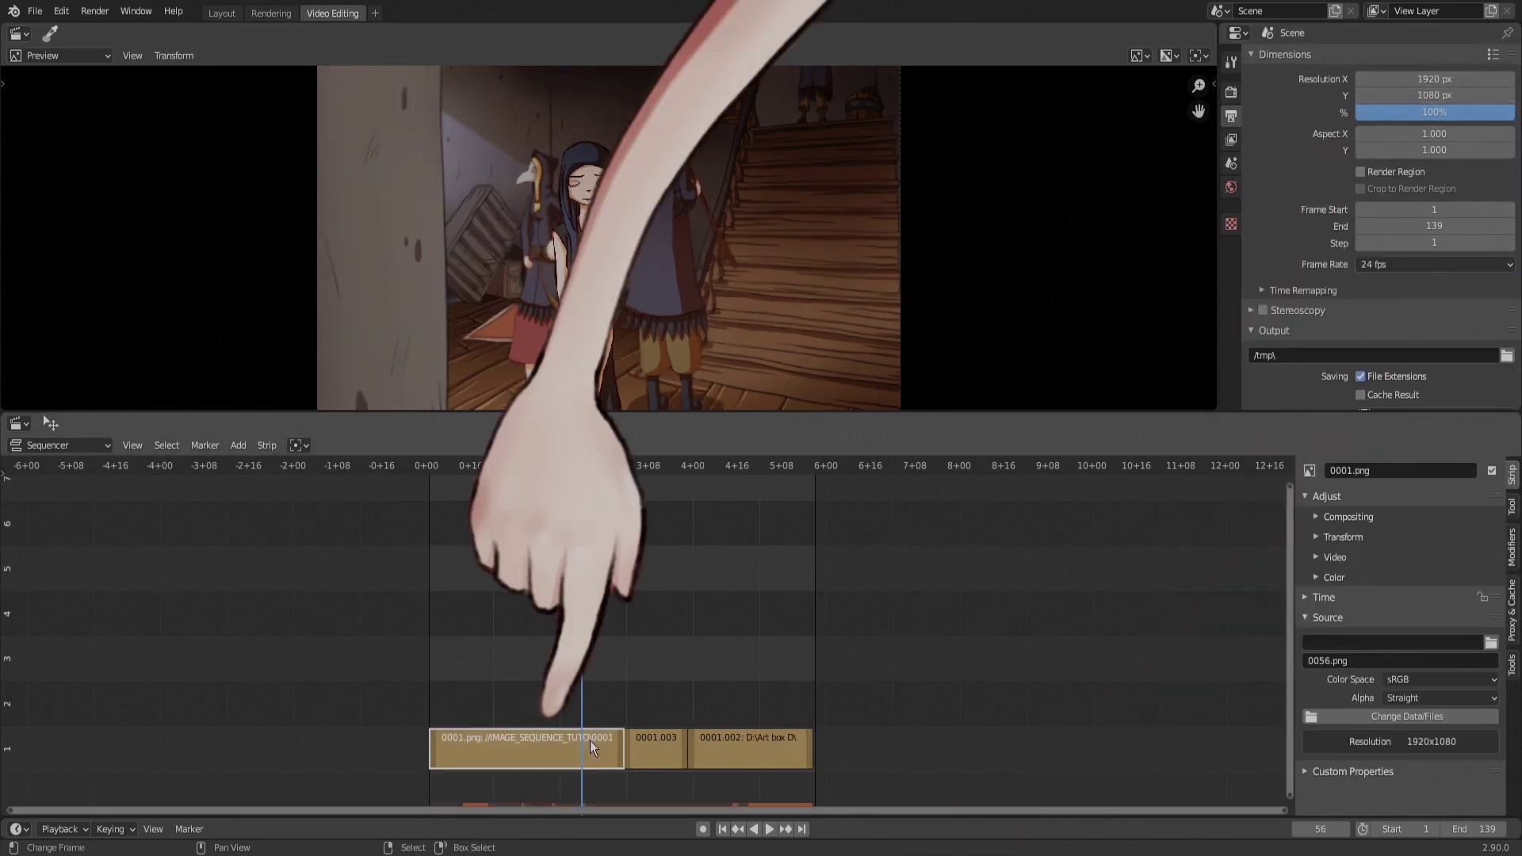
left_click(649, 741)
left_click(650, 705)
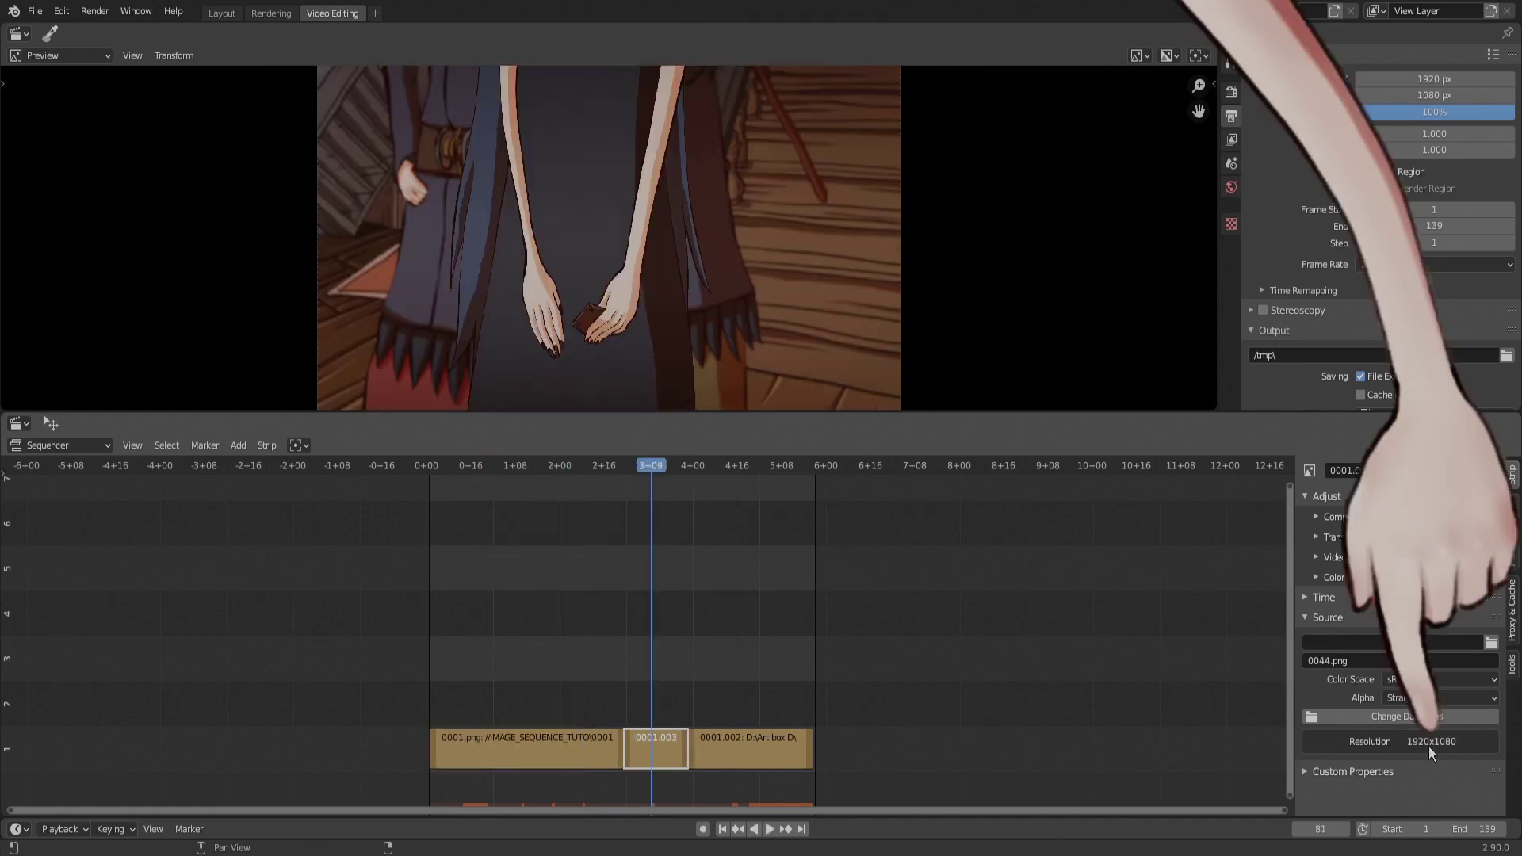
left_click(753, 702)
left_click(767, 758)
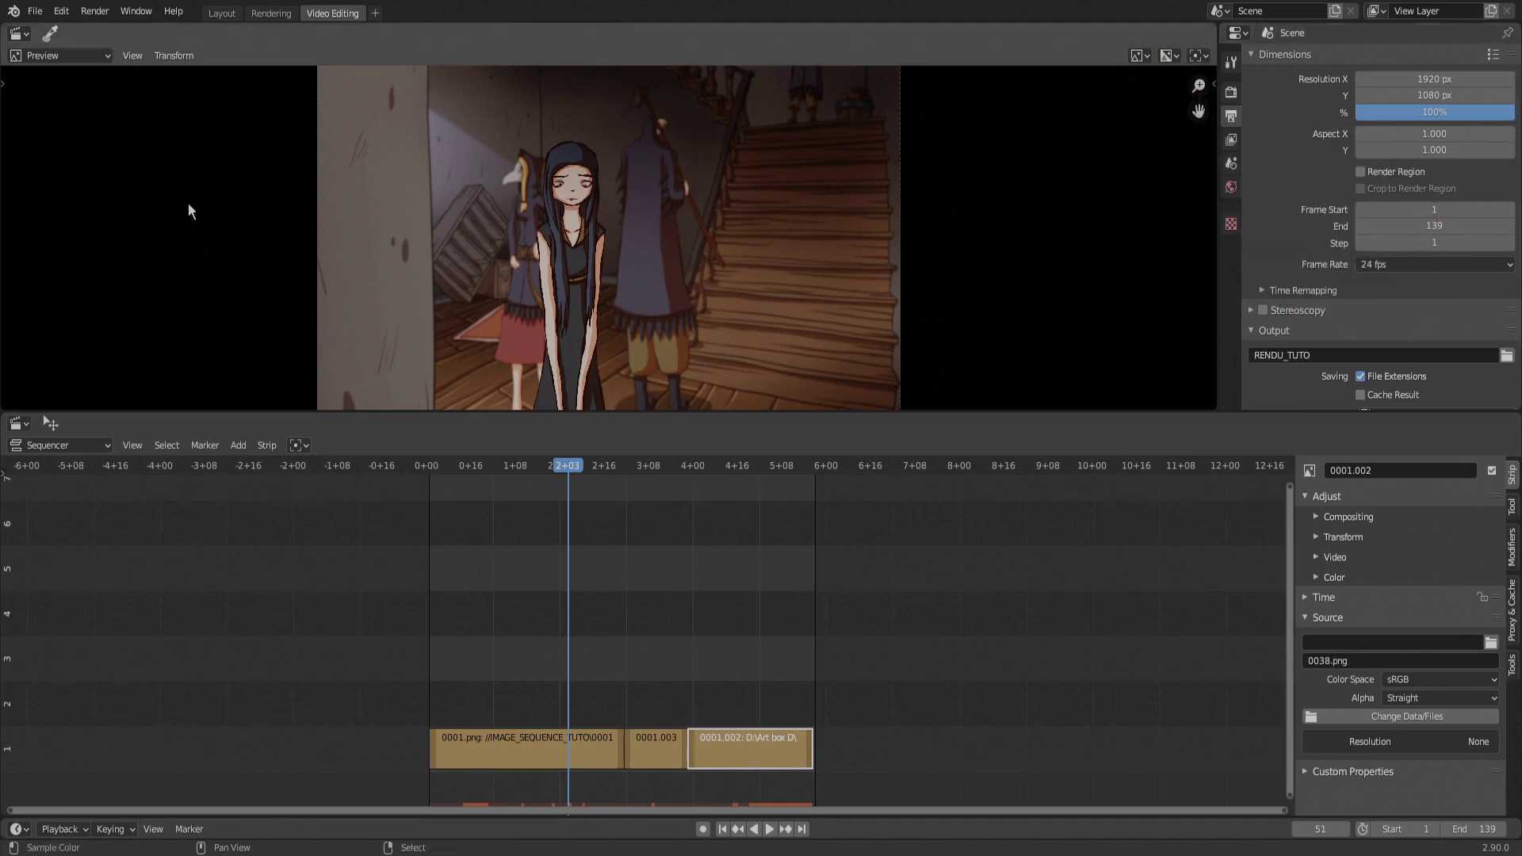
Open the render commands for the assembled image sequence
left_click(93, 11)
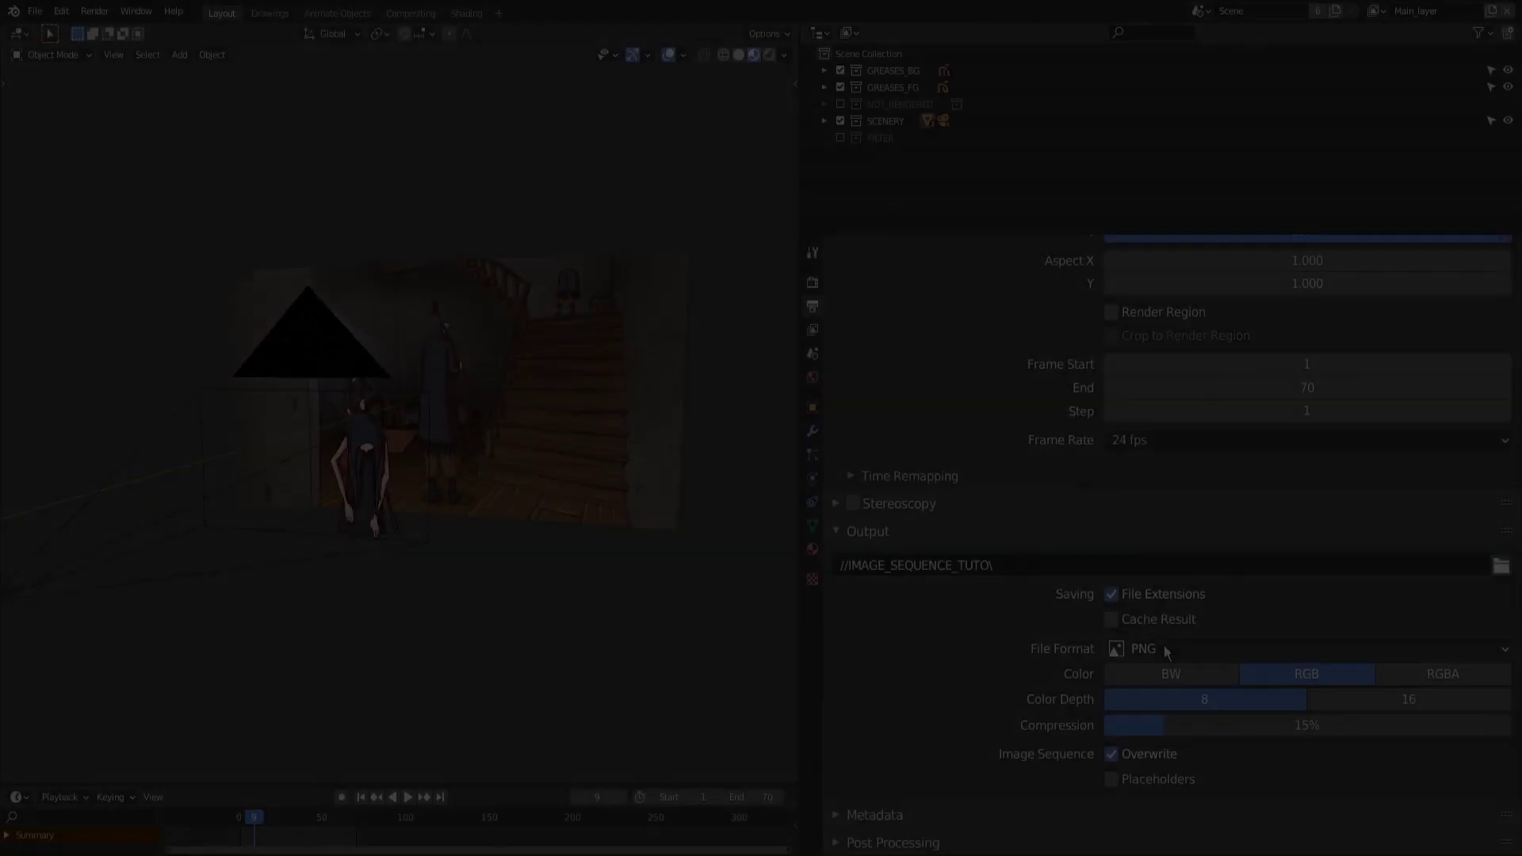
Set the individual shot's output to FFmpeg video in an MPEG-4 container with High quality
left_click(1167, 648)
left_click(1445, 528)
scroll(1270, 595, "down", 5)
left_click(1155, 662)
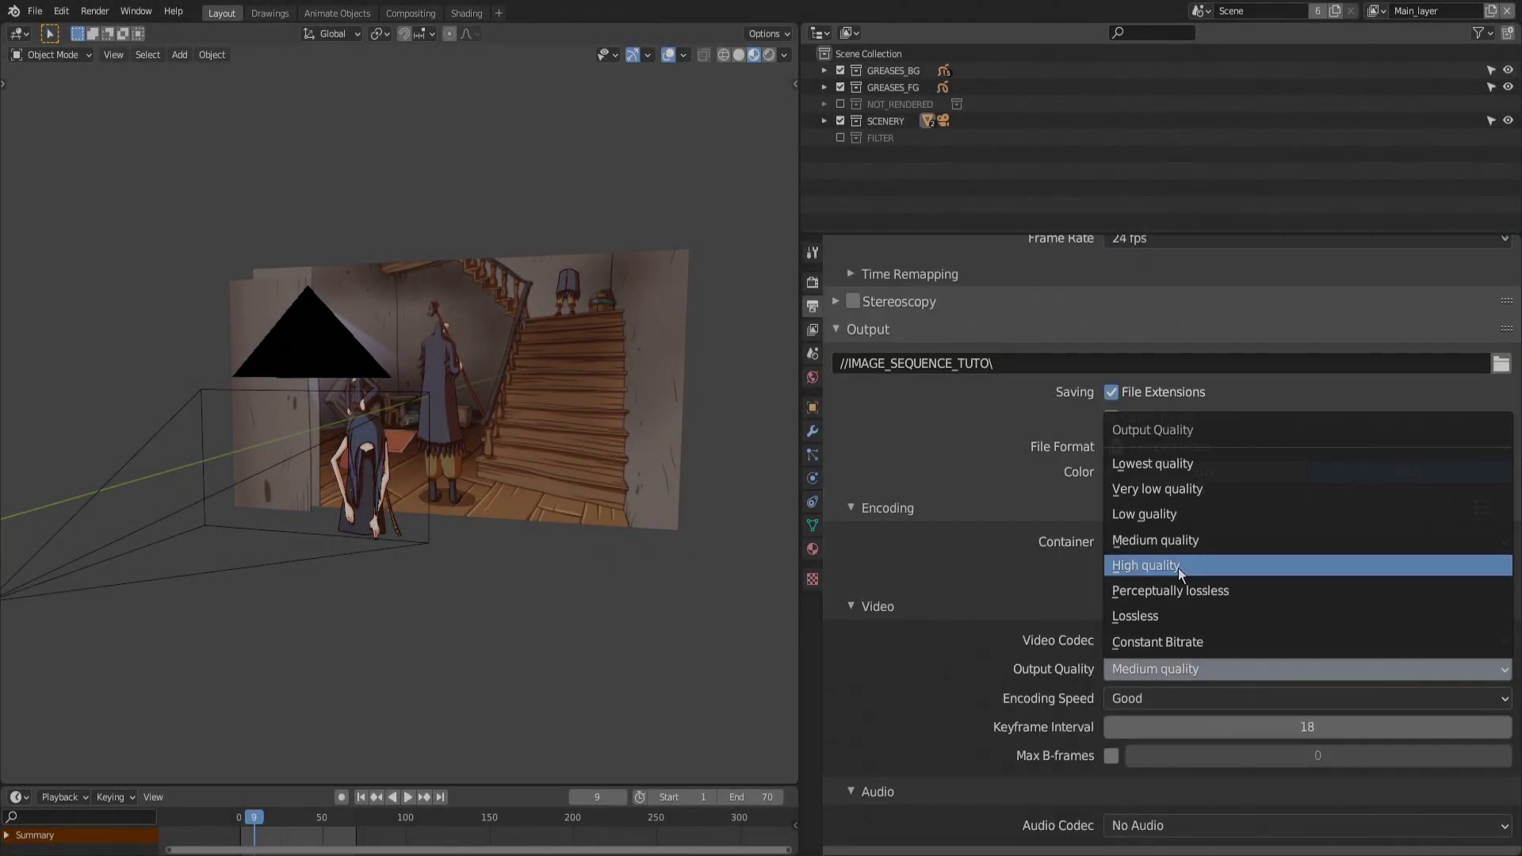
left_click(1178, 568)
Set the shot's encoding speed to Slowest and its audio codec to AAC
scroll(1031, 621, "down", 1)
left_click(1151, 652)
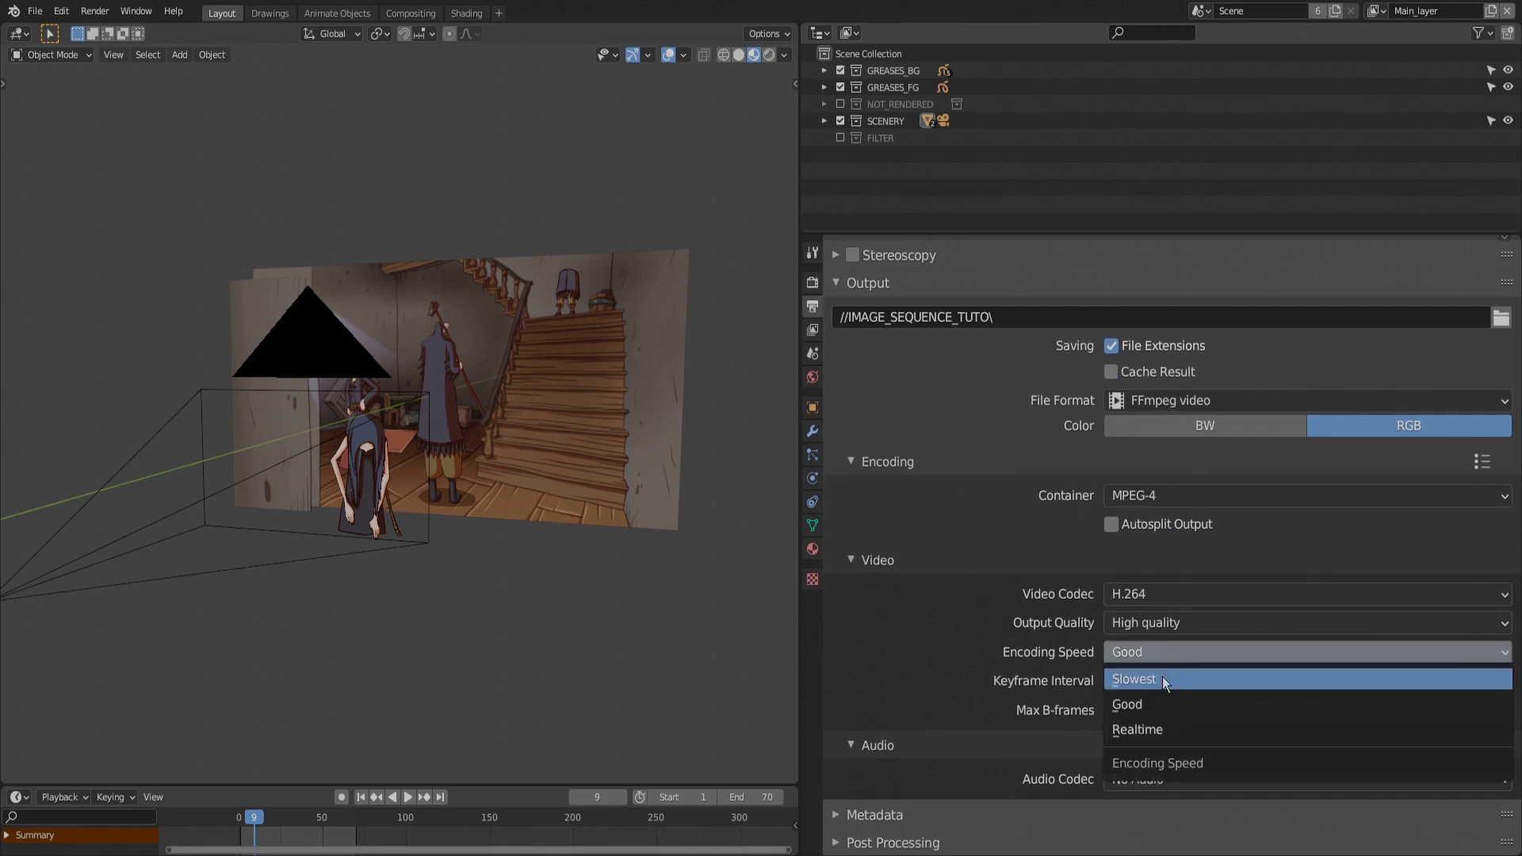
left_click(1163, 679)
left_click(1163, 779)
left_click(1151, 727)
scroll(1038, 682, "down", 3)
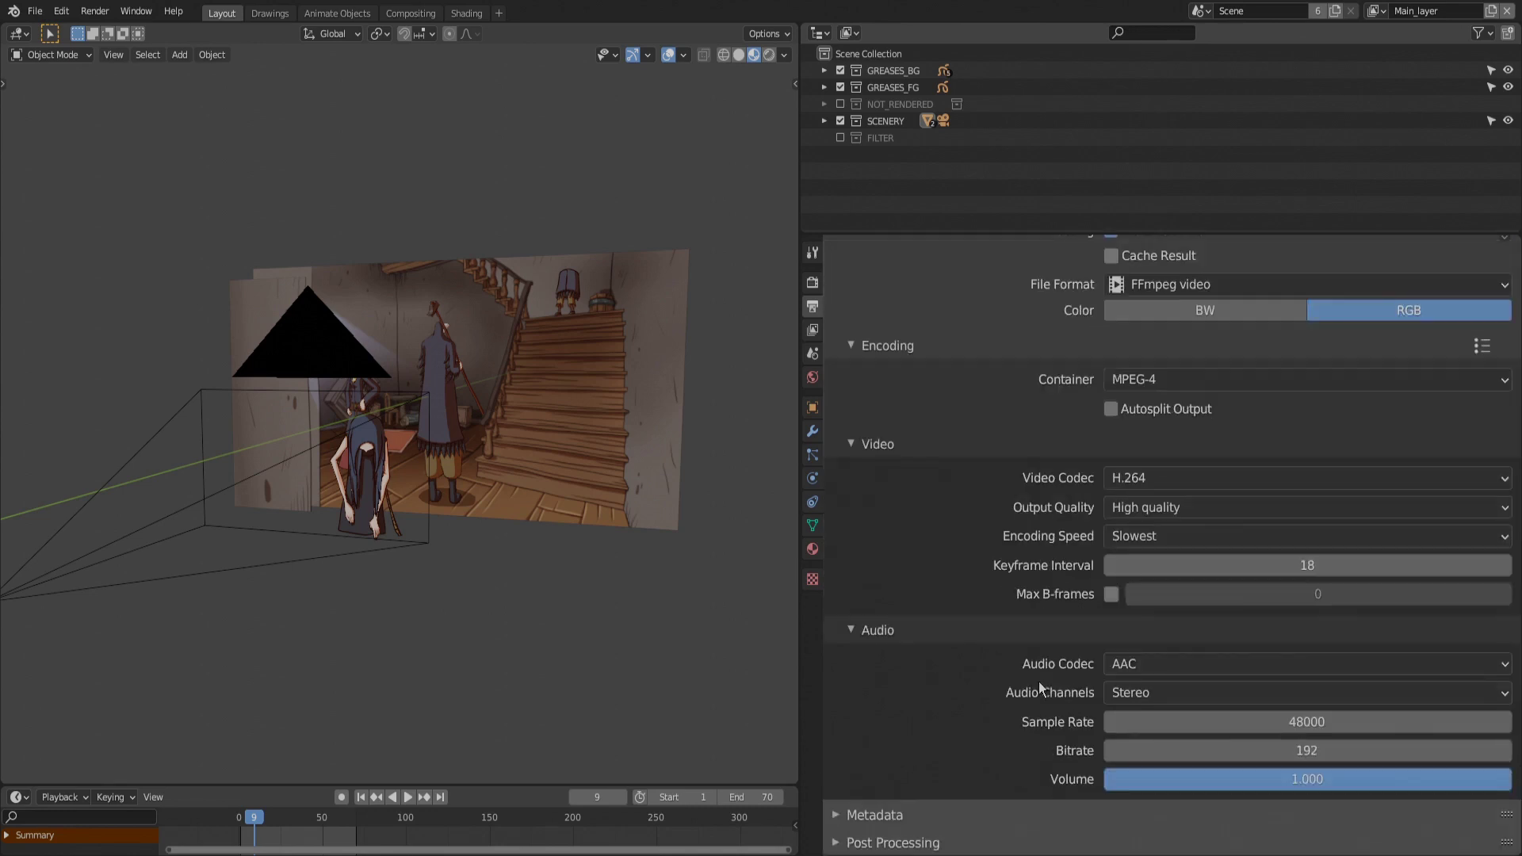
Open the render commands for the individual shot
left_click(94, 11)
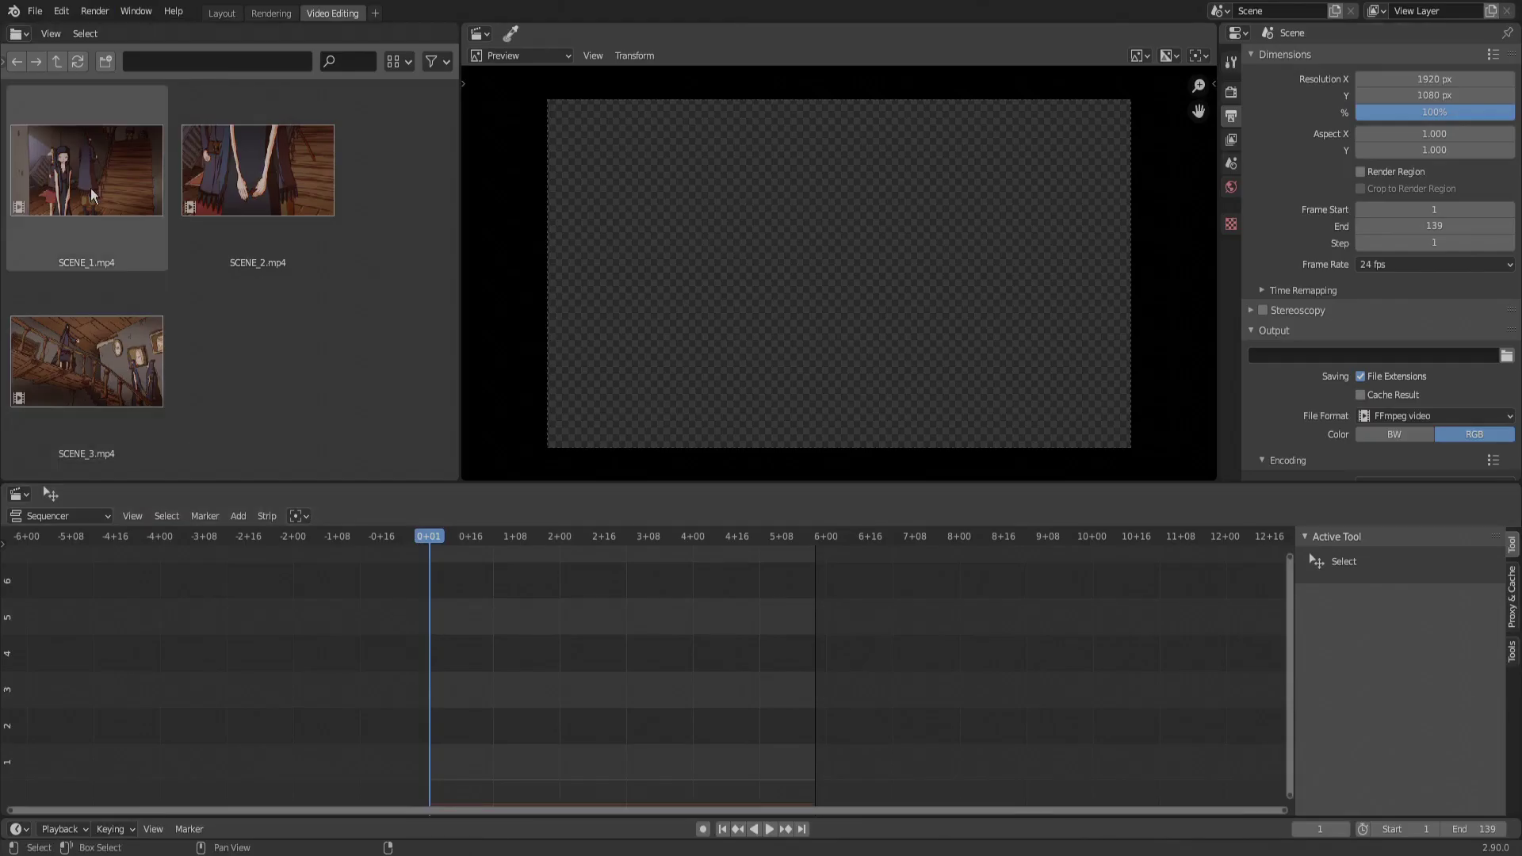
Add SCENE_1.mp4 at the start of the frame range on channels 1 and 2, and move the playhead to frame 76
left_click(84, 177)
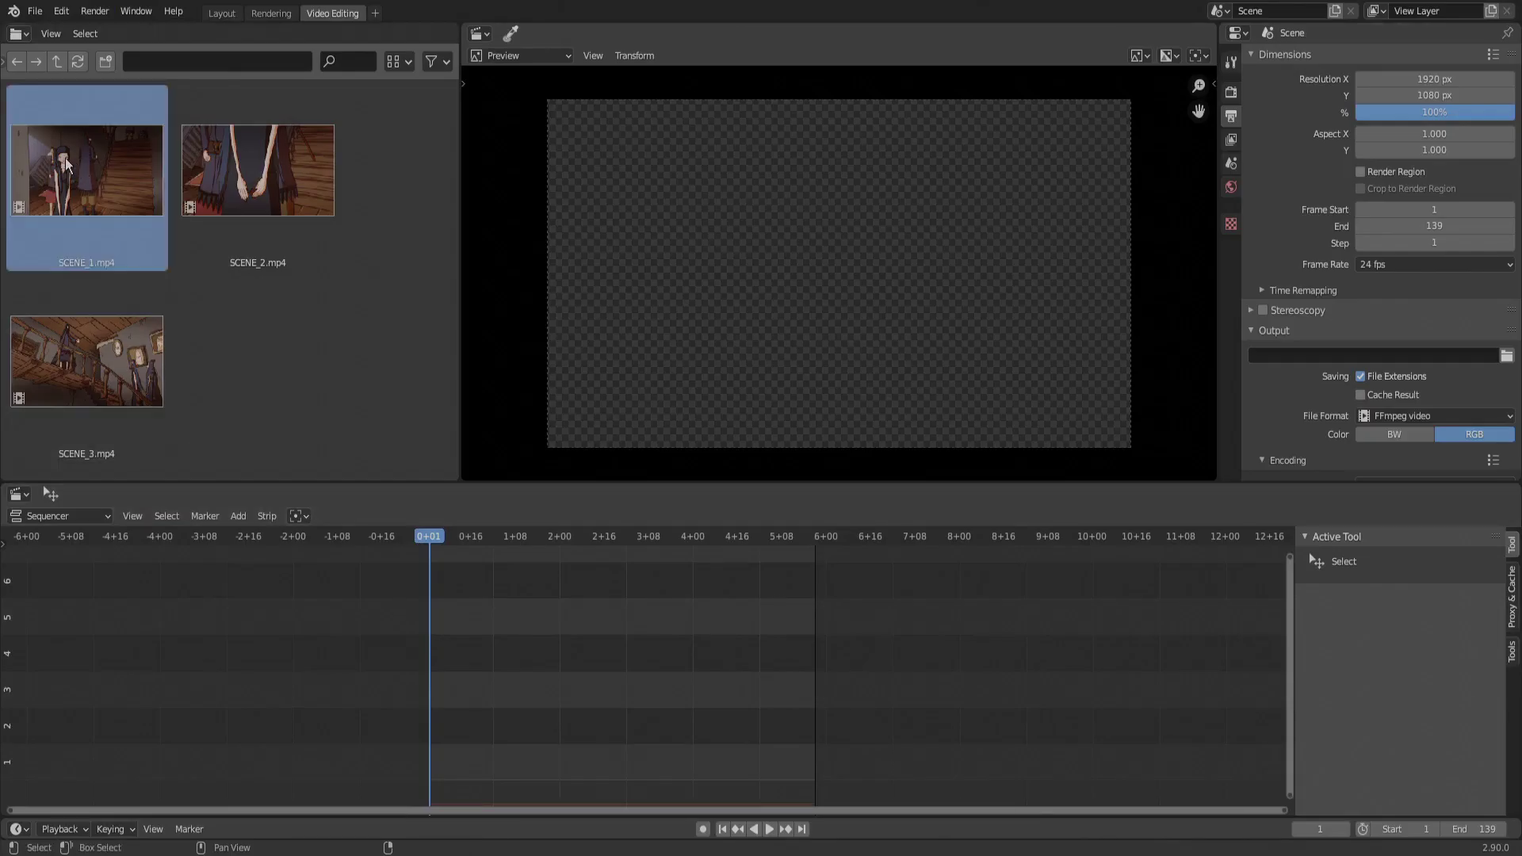
left_click_drag(66, 158, 460, 706)
left_click(658, 671)
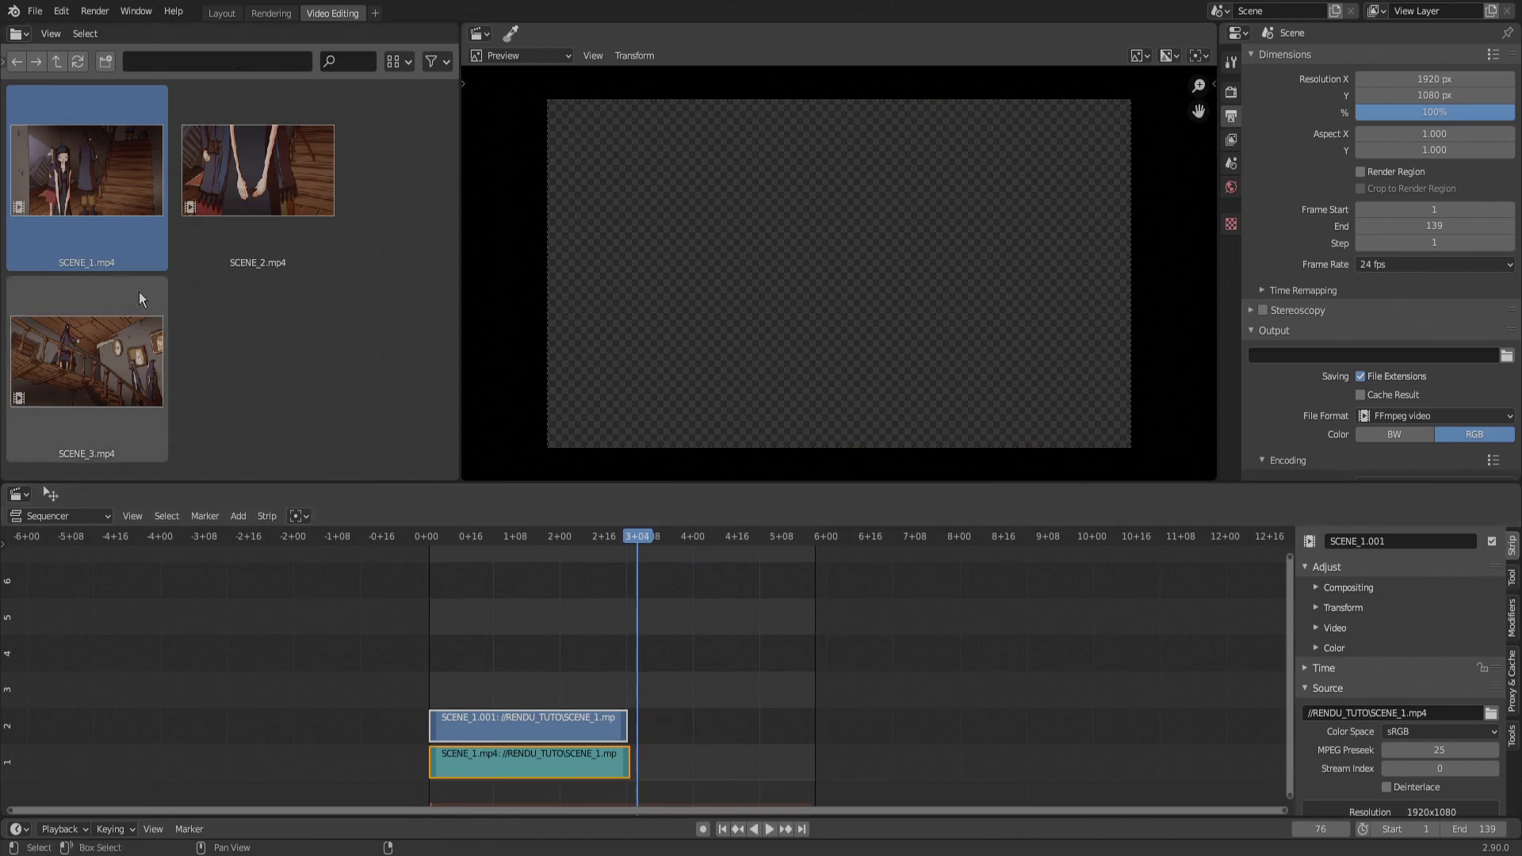
Add SCENE_2.mp4 and SCENE_3.mp4 and place their strips end to end after SCENE_1 on channels 1 and 2
left_click_drag(258, 170, 667, 709)
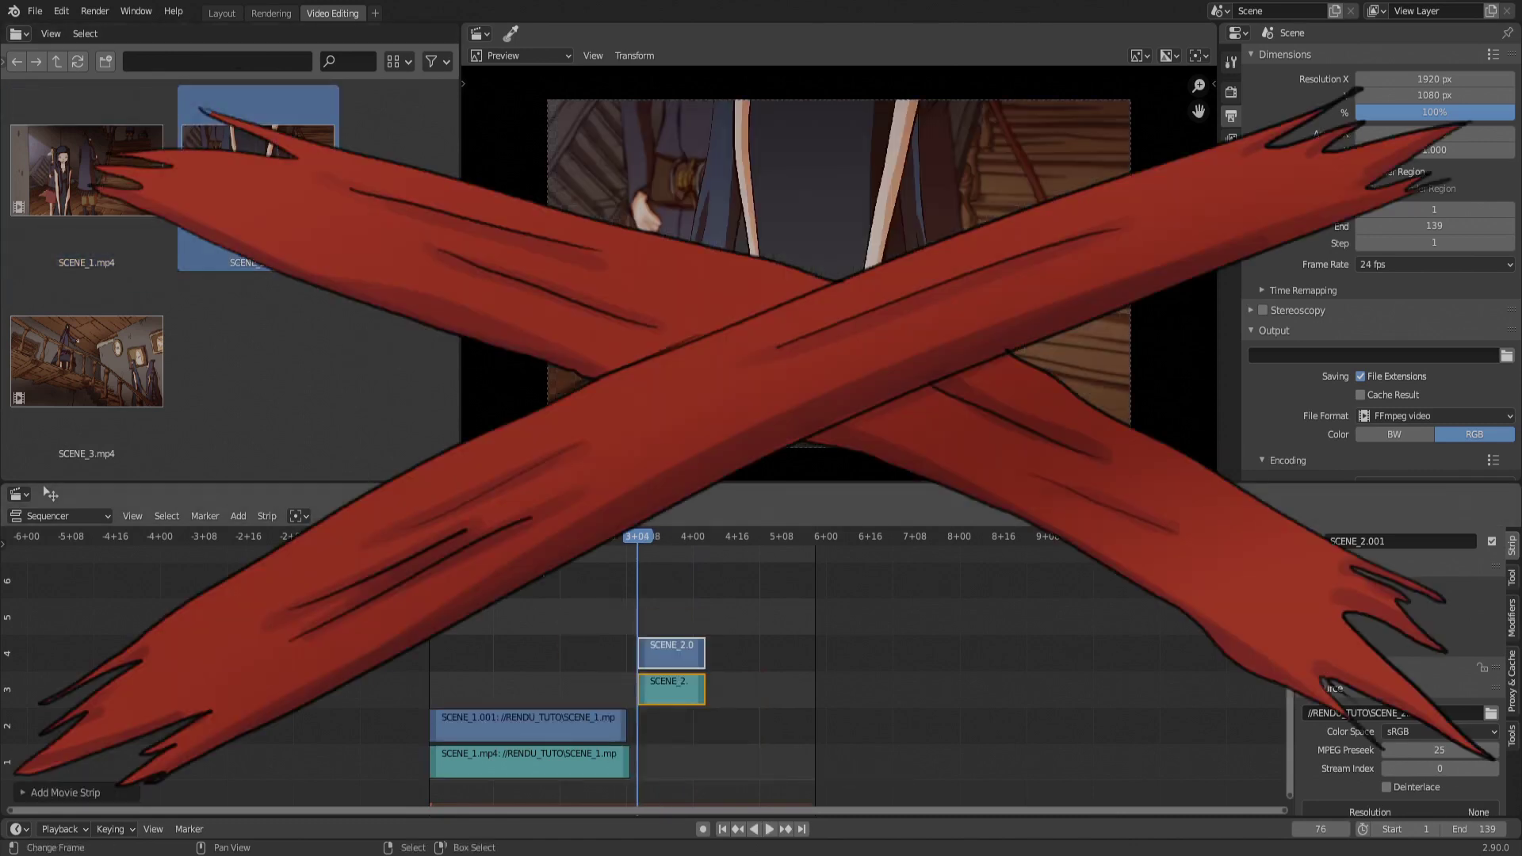
left_click_drag(698, 646, 653, 727)
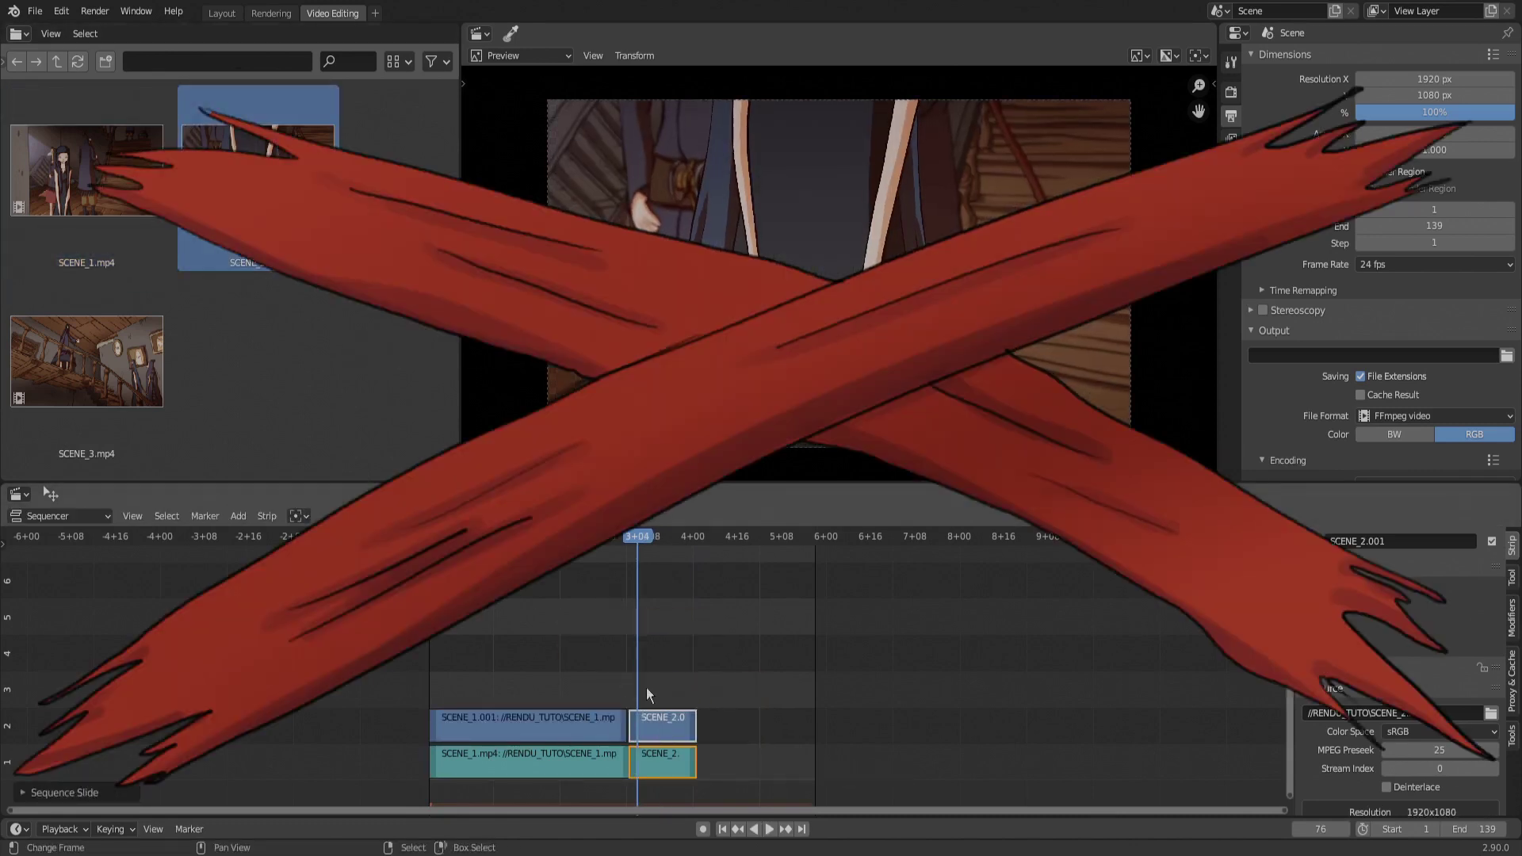
left_click_drag(136, 348, 723, 719)
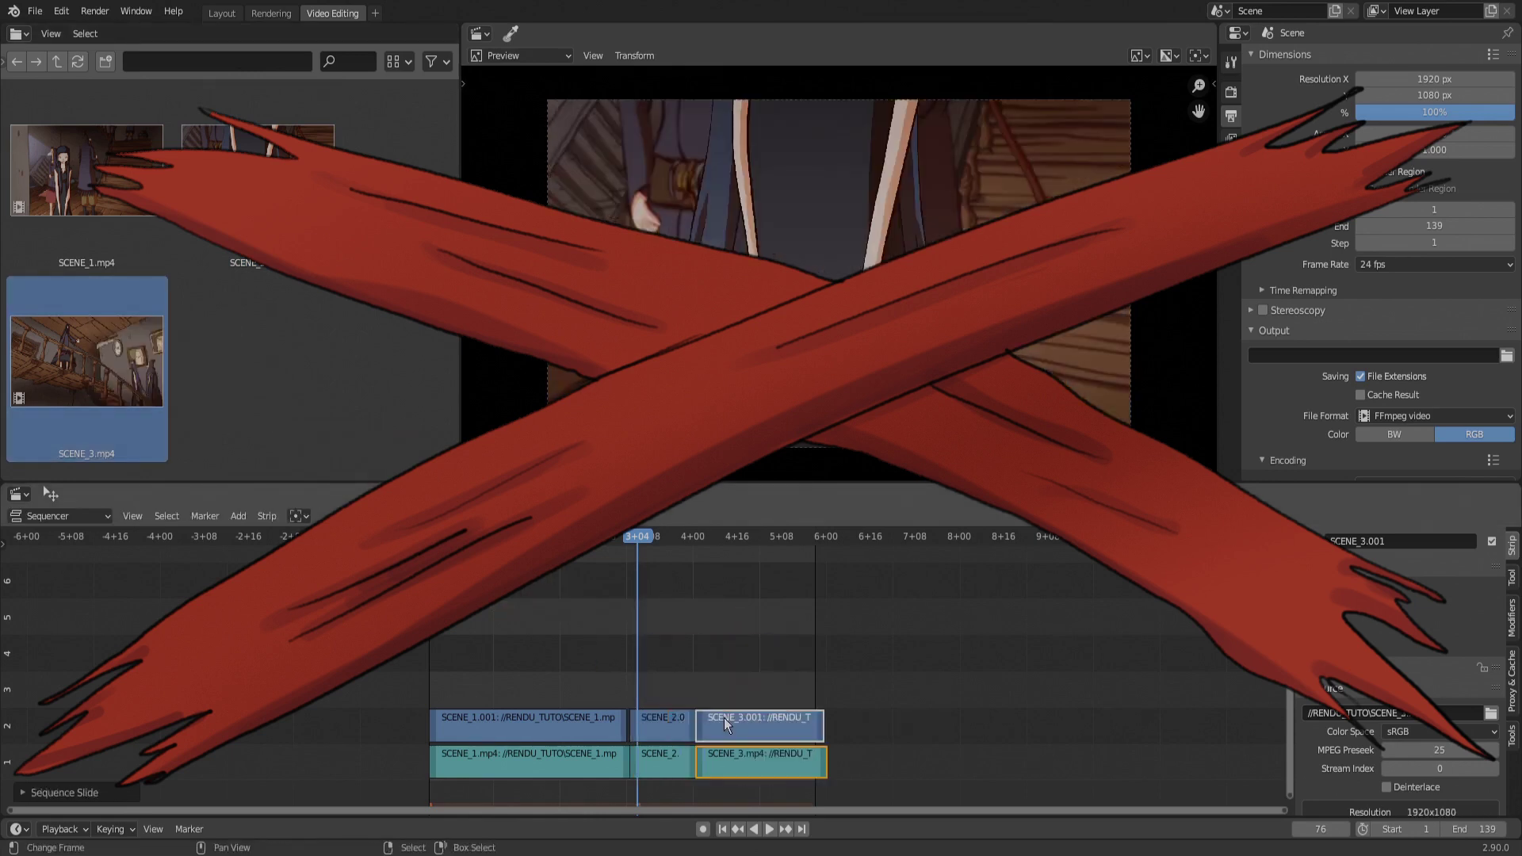
left_click(626, 758)
left_click_drag(805, 672, 674, 801)
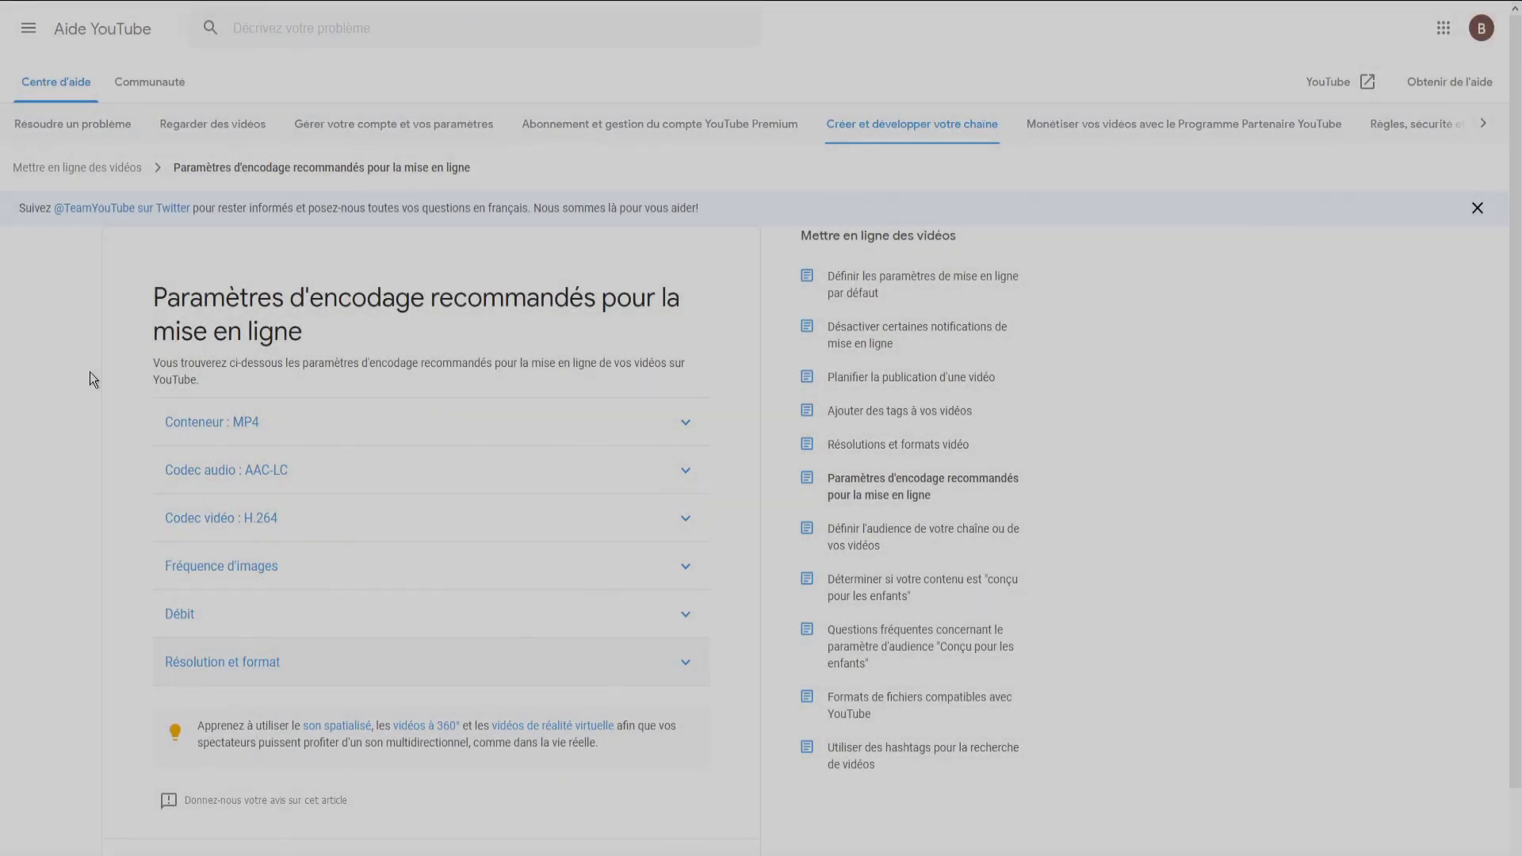
On the YouTube Help page of recommended upload encoding settings, expand and read the "Résolution et format" section
scroll(89, 374, "down", 2)
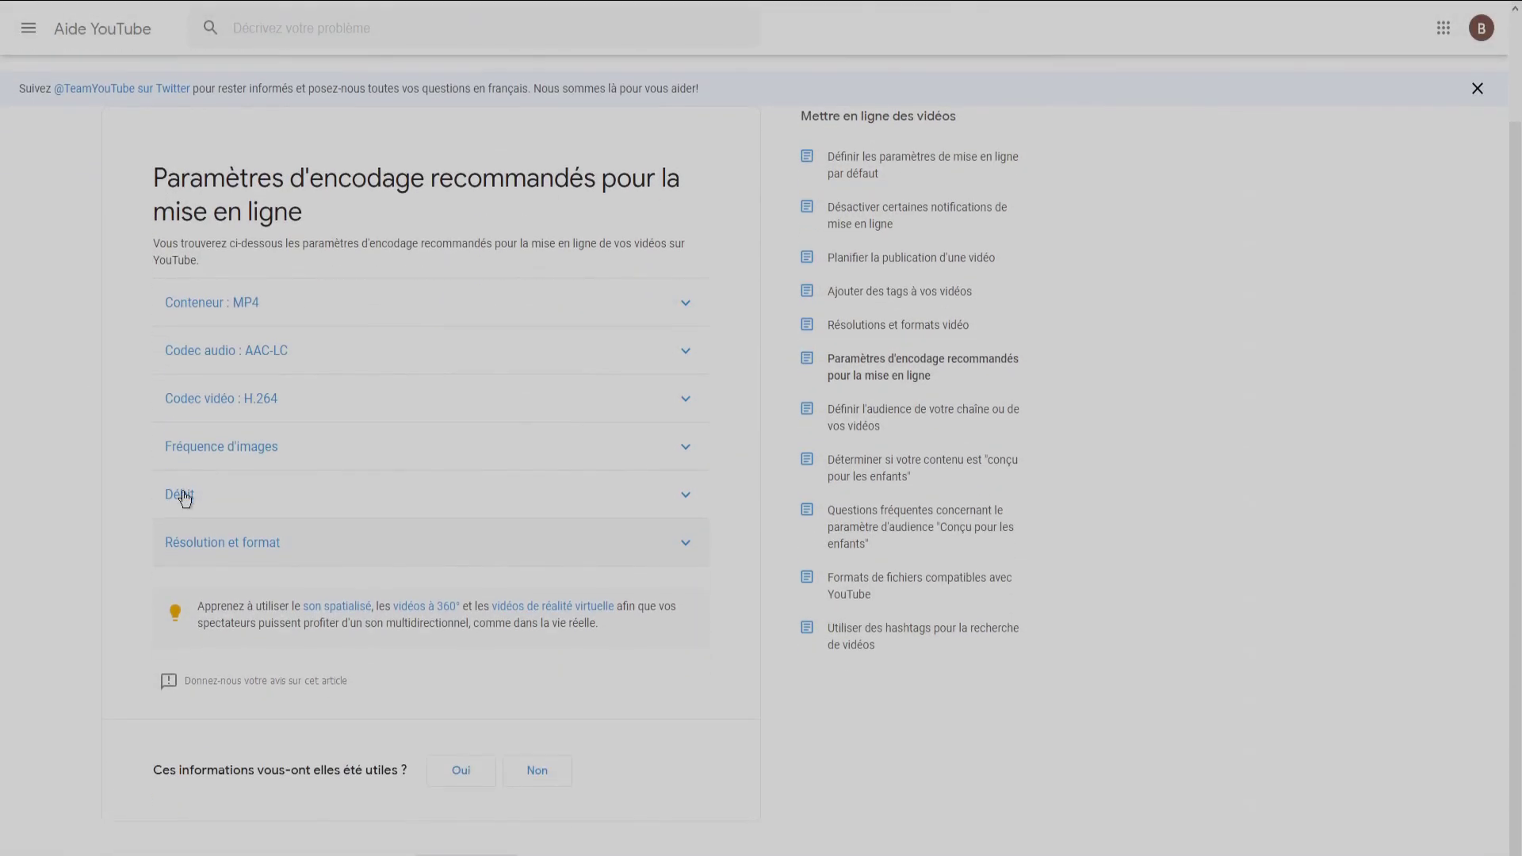
left_click(210, 553)
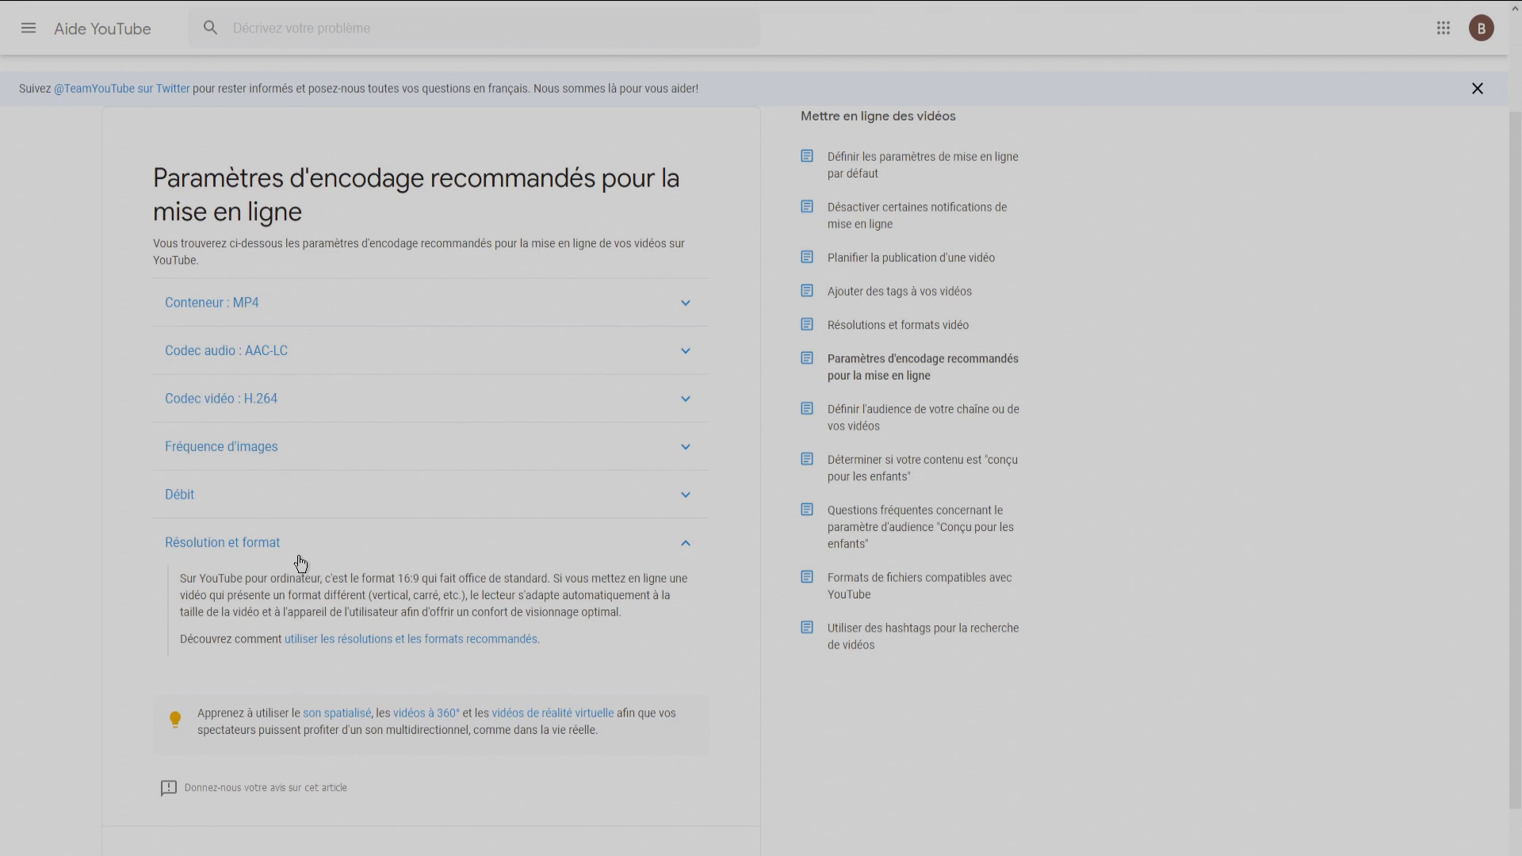
scroll(117, 607, "down", 1)
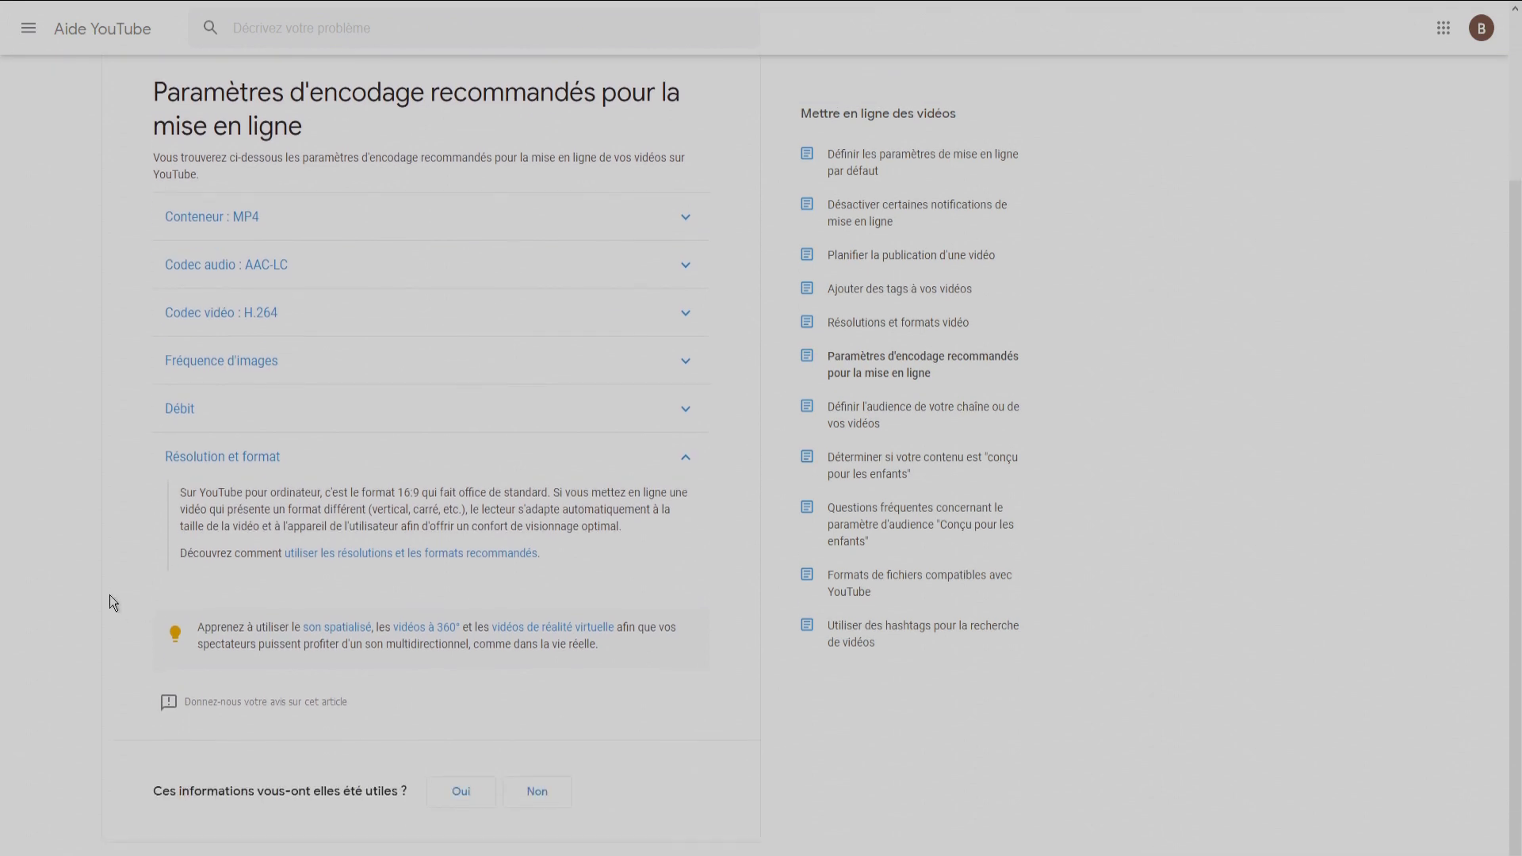